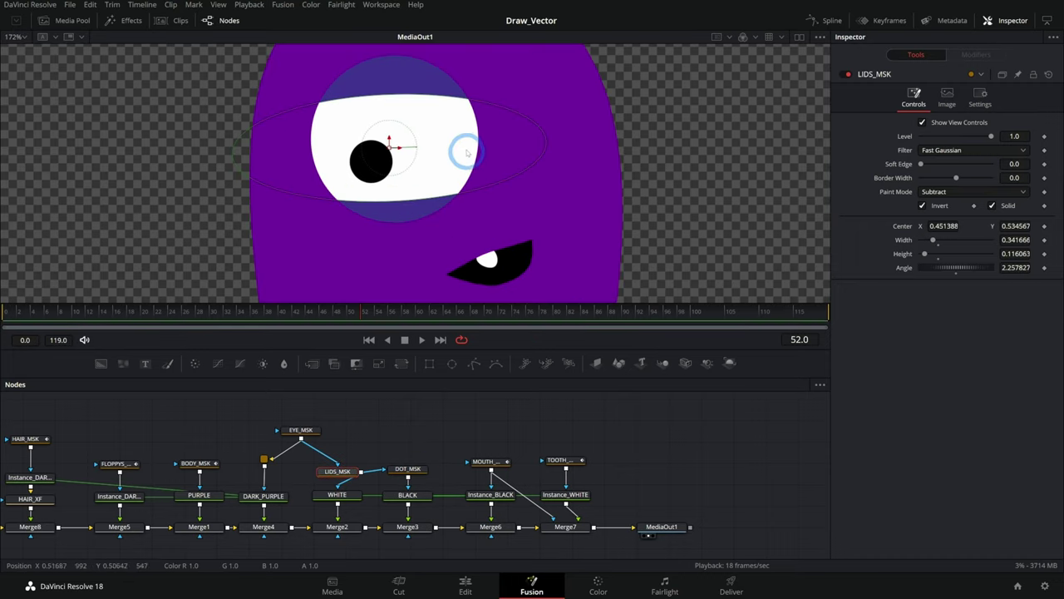
# Resize the eyelid mask LIDS_MSK around the eye to a height of about 0.117.
pyautogui.moveTo(469, 160); pyautogui.dragTo(470, 190)
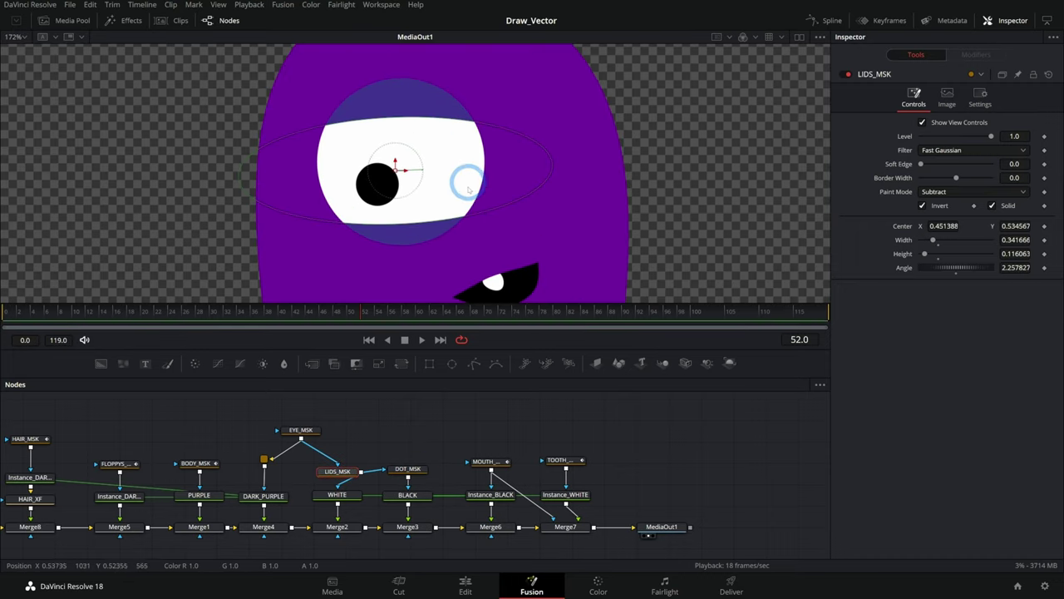
pyautogui.moveTo(415, 224)
pyautogui.mouseDown()
pyautogui.moveTo(427, 213)
pyautogui.moveTo(422, 191)
pyautogui.moveTo(431, 196)
pyautogui.moveTo(421, 221)
pyautogui.mouseUp()
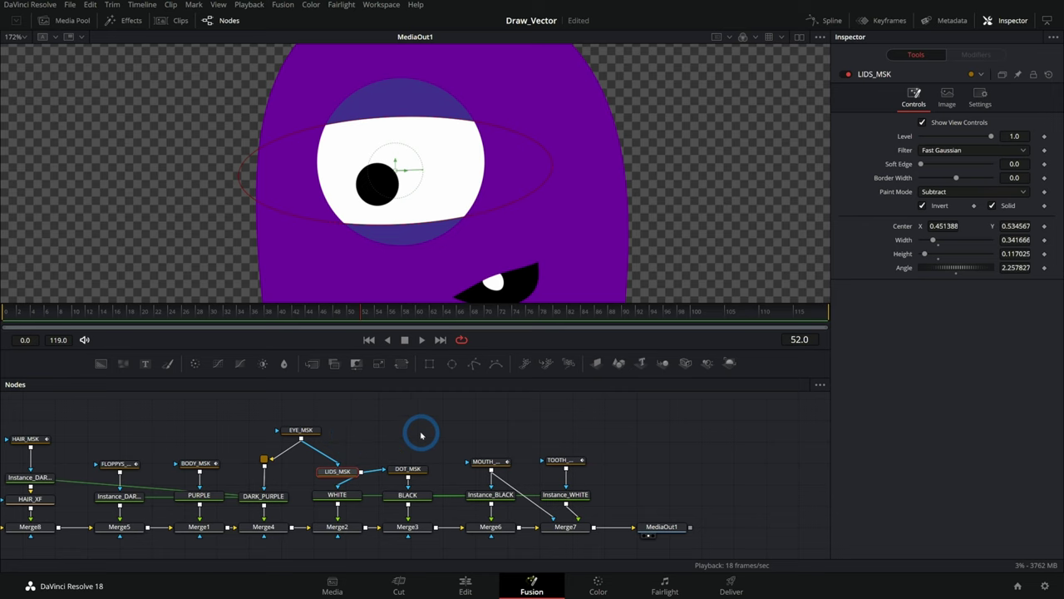
pyautogui.click(905, 180)
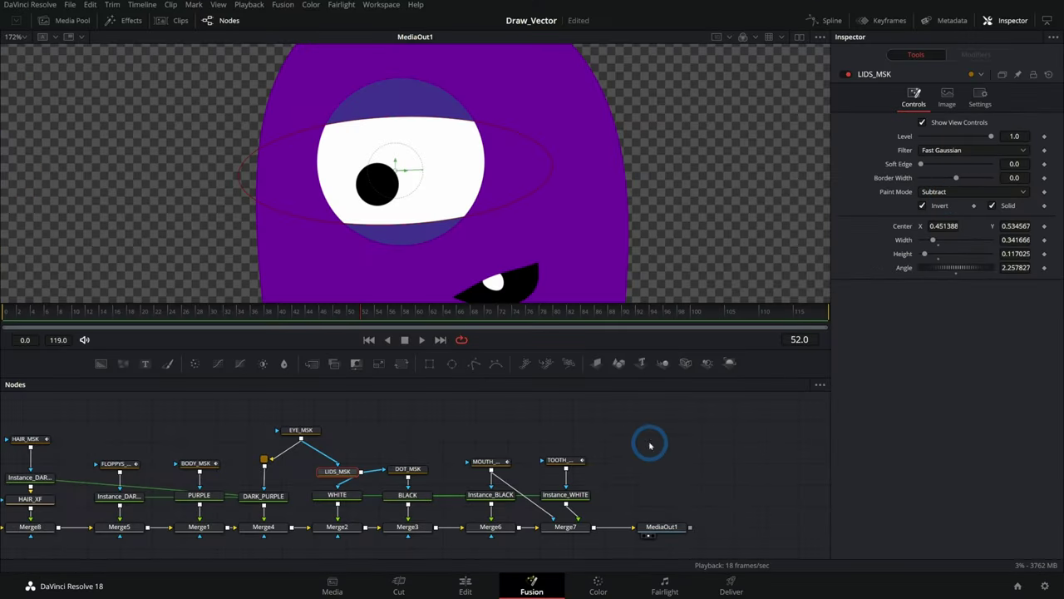
pyautogui.moveTo(599, 253); pyautogui.dragTo(602, 230)
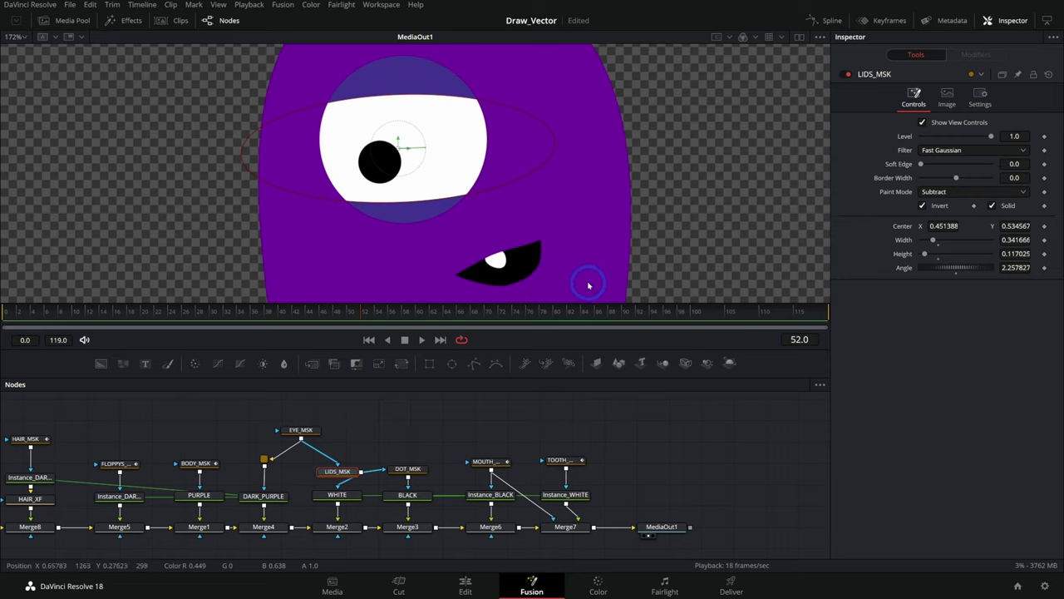
# Move the pupil mask DOT_MSK so its center is at X 0.446132 and Y 0.535906.
pyautogui.click(407, 469)
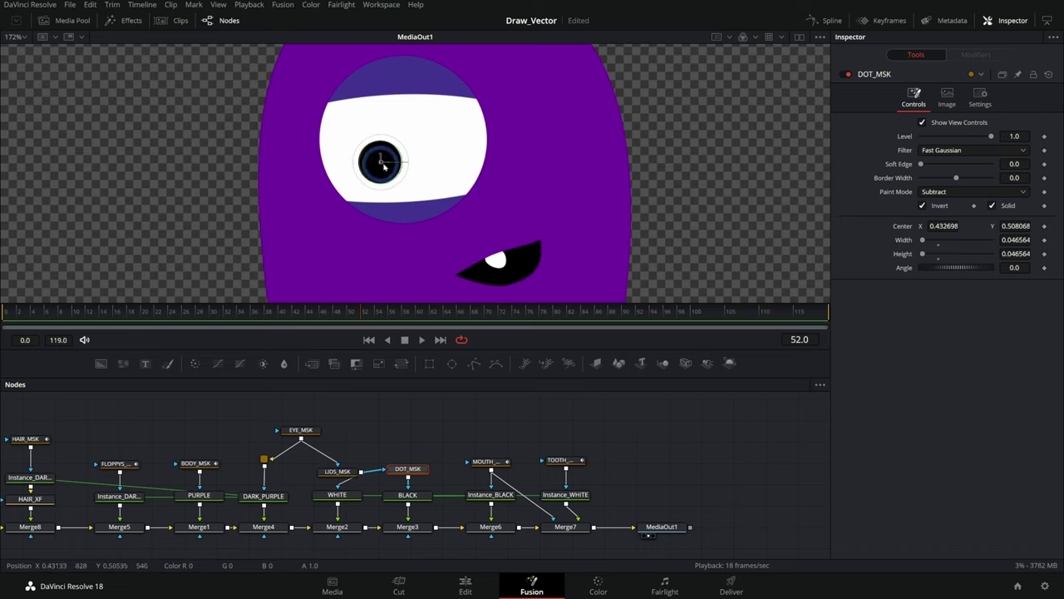
pyautogui.moveTo(383, 167)
pyautogui.mouseDown()
pyautogui.moveTo(438, 137)
pyautogui.moveTo(377, 163)
pyautogui.moveTo(466, 140)
pyautogui.moveTo(364, 143)
pyautogui.moveTo(428, 131)
pyautogui.moveTo(388, 138)
pyautogui.moveTo(389, 148)
pyautogui.mouseUp()
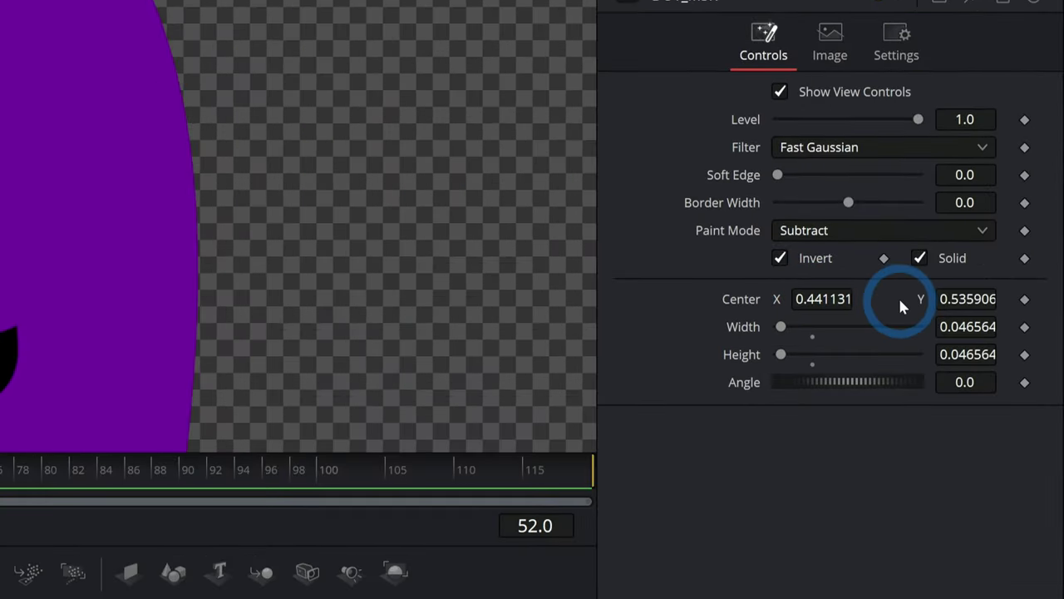
pyautogui.moveTo(930, 226); pyautogui.dragTo(937, 226)
pyautogui.moveTo(820, 300); pyautogui.dragTo(802, 312)
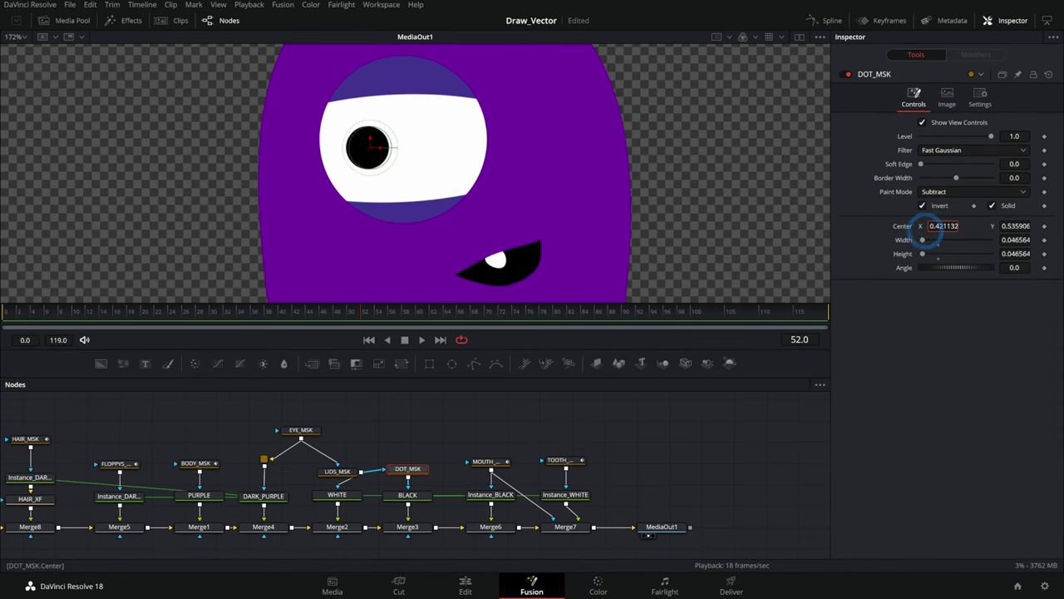
pyautogui.moveTo(930, 225)
pyautogui.mouseDown()
pyautogui.moveTo(967, 231)
pyautogui.moveTo(940, 230)
pyautogui.mouseUp()
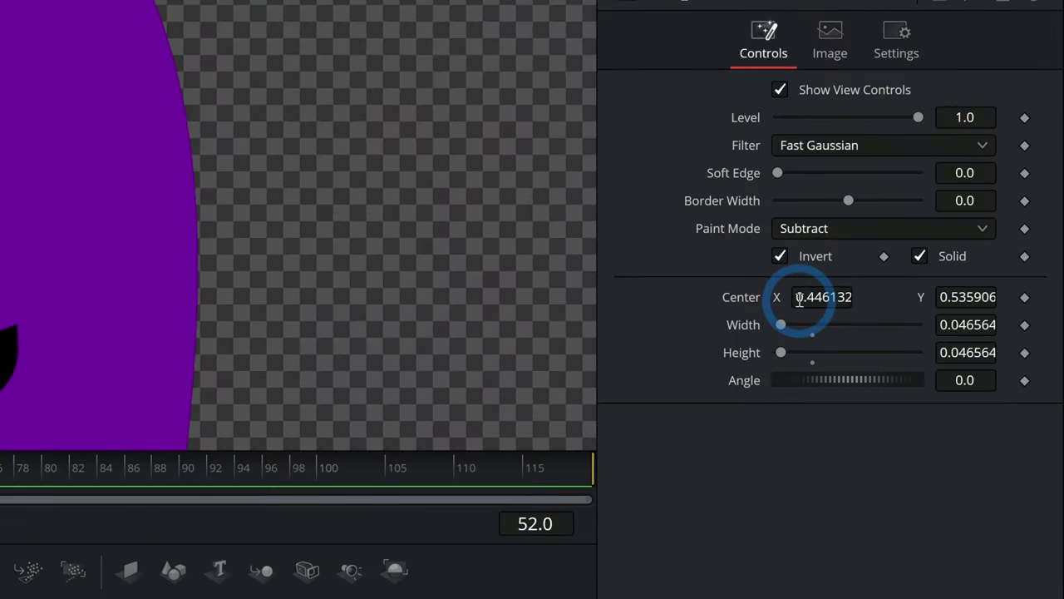
# Move MediaOut1 farther from Merge7 and add an unconnected ellipse mask node, centered at about X 0.426, Y 0.429.
pyautogui.moveTo(574, 420); pyautogui.dragTo(416, 428)
pyautogui.moveTo(521, 527); pyautogui.dragTo(614, 528)
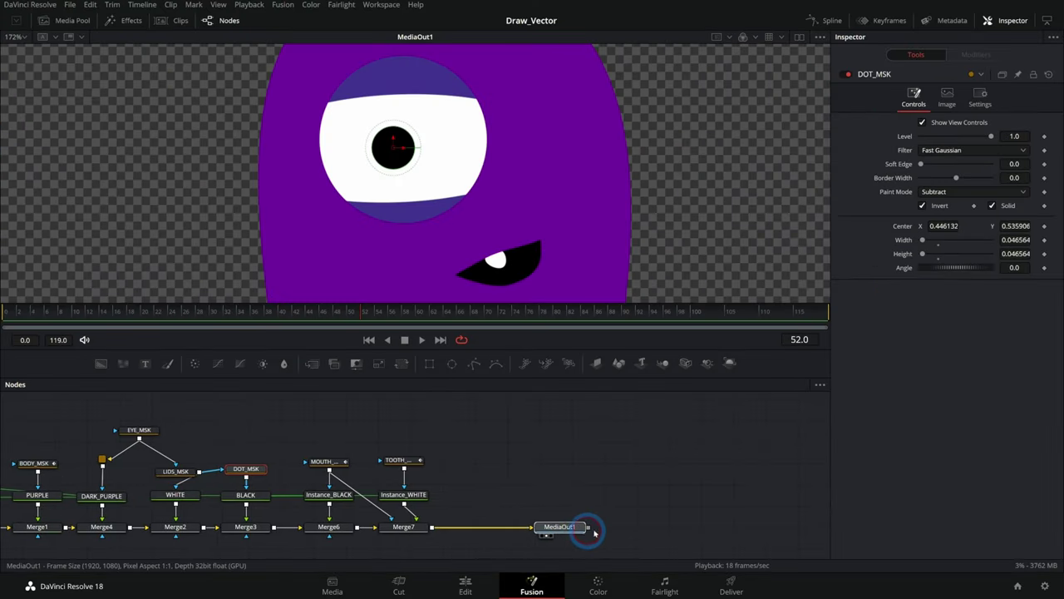
pyautogui.click(497, 429)
pyautogui.moveTo(487, 481); pyautogui.dragTo(486, 480)
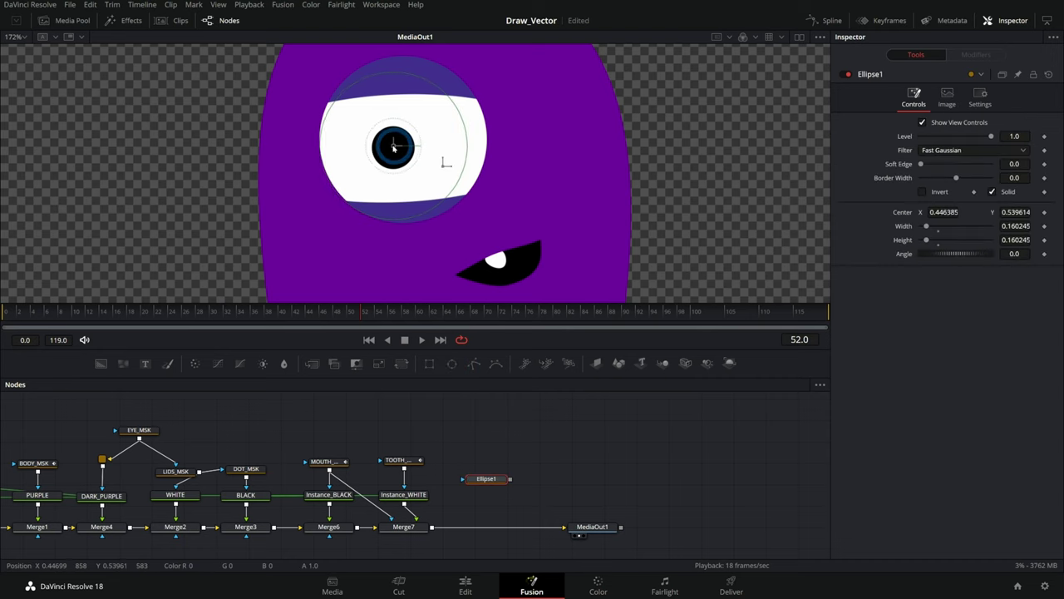
pyautogui.moveTo(405, 182); pyautogui.dragTo(374, 202)
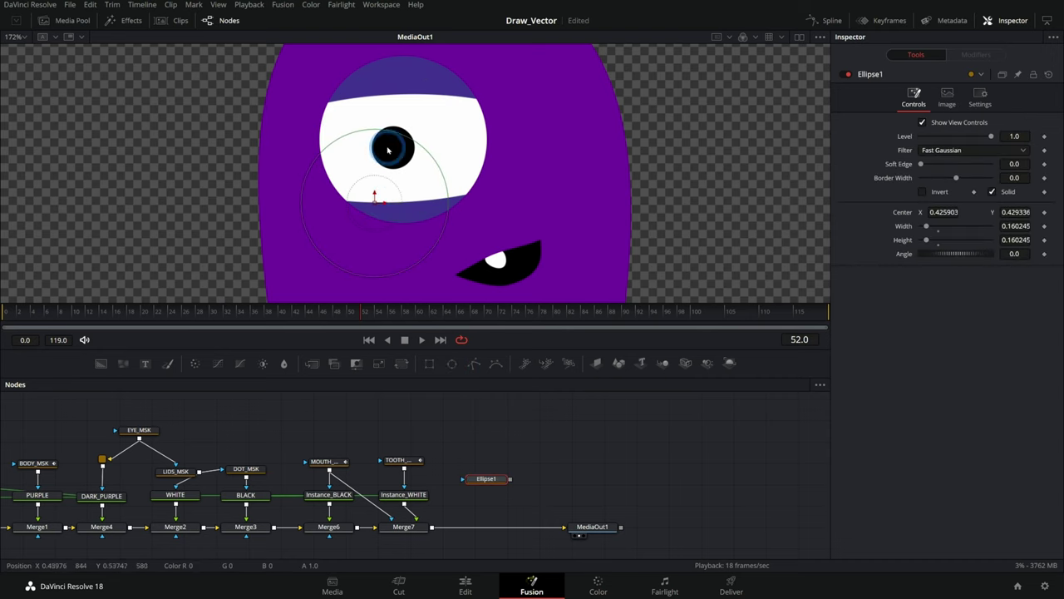
# Reposition the new ellipse node beside the tooth mask node and rename it CONTROLLER.
pyautogui.moveTo(487, 478); pyautogui.dragTo(503, 465)
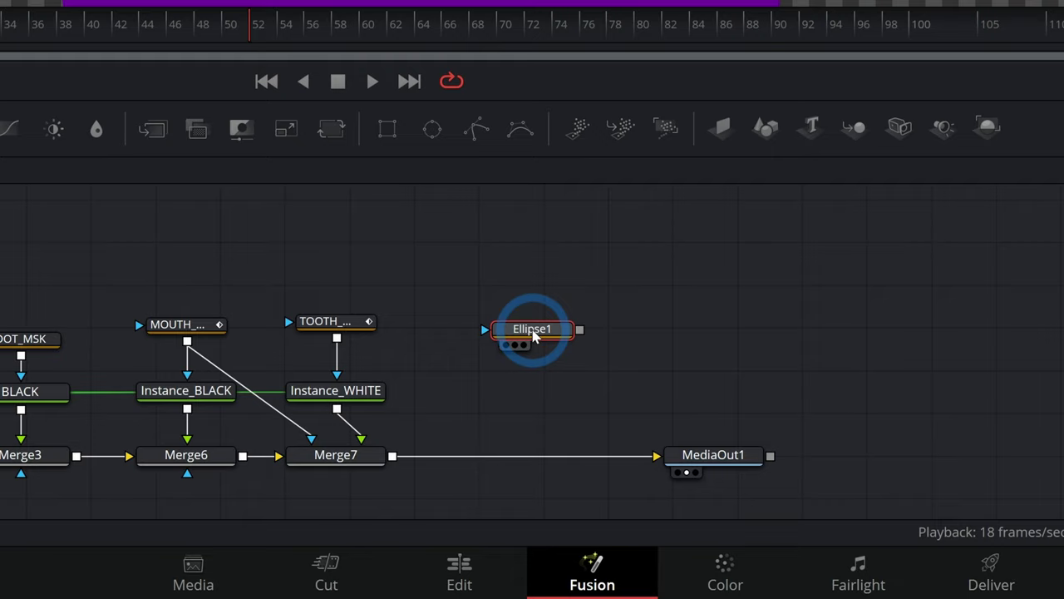
pyautogui.press('F2')
pyautogui.write('CONTROLLER')
pyautogui.press('Return')
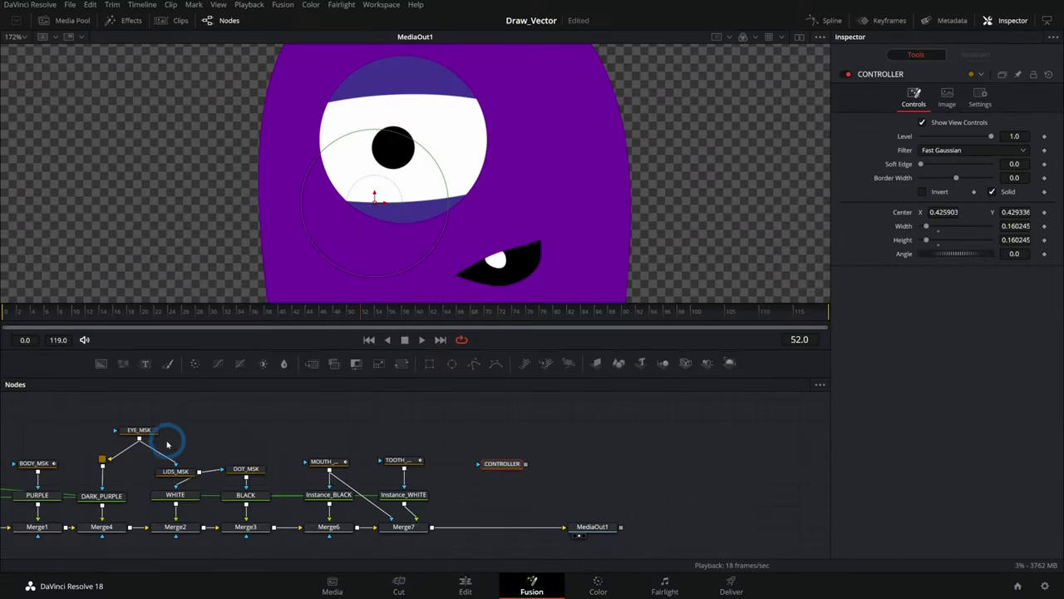
# Pin the CONTROLLER node's parameters and show the DOT_MSK parameters alongside them.
pyautogui.click(245, 469)
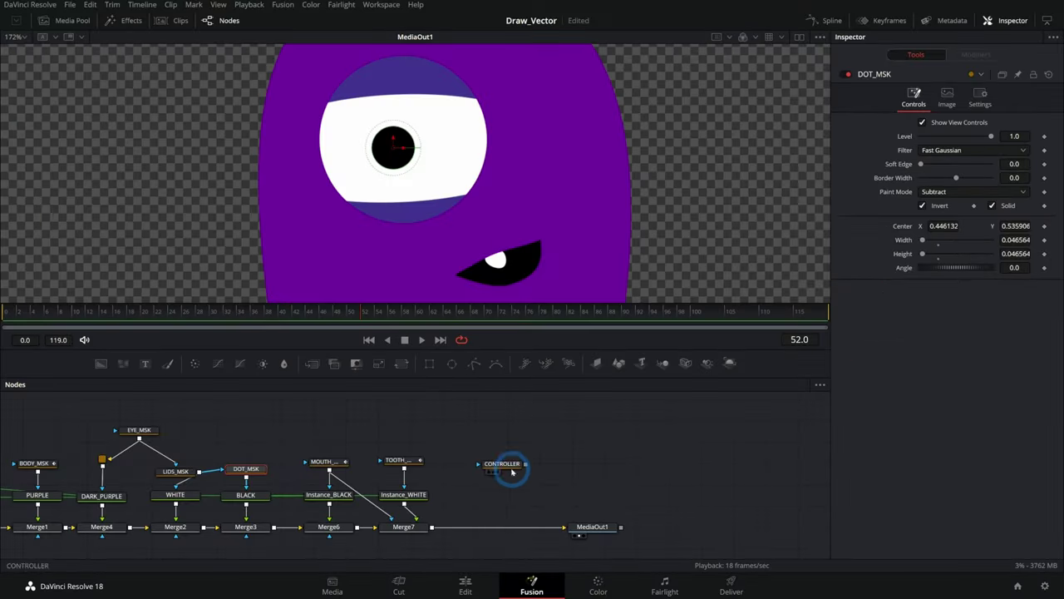
pyautogui.click(511, 474)
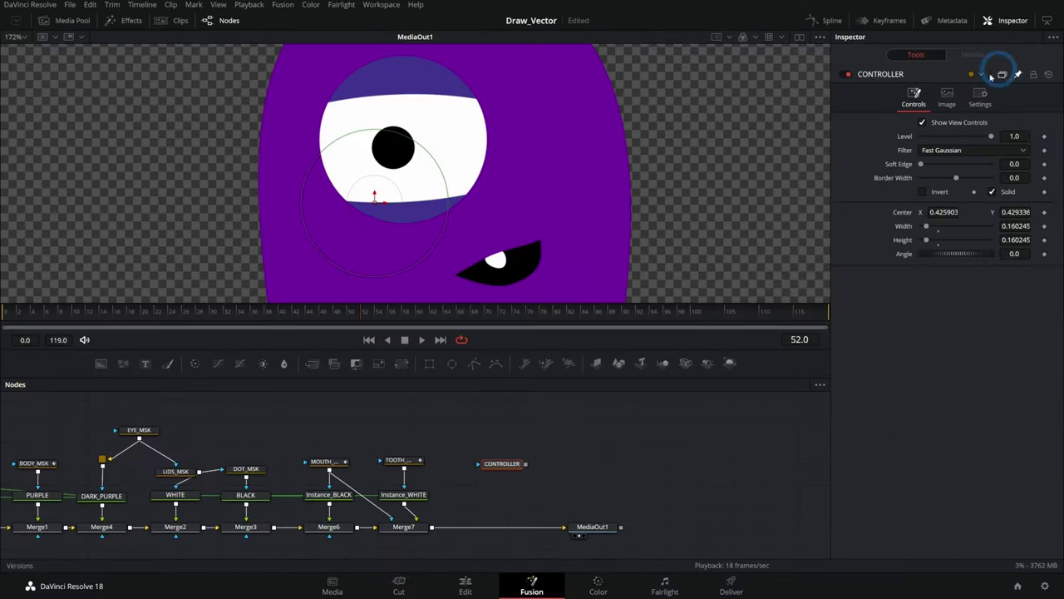
pyautogui.click(326, 461)
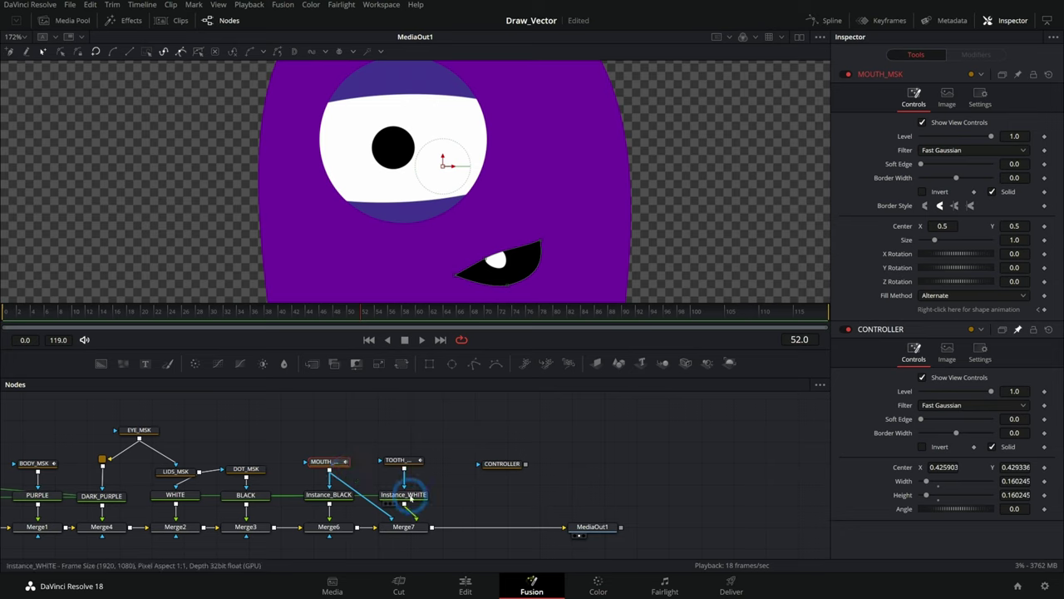
pyautogui.click(408, 496)
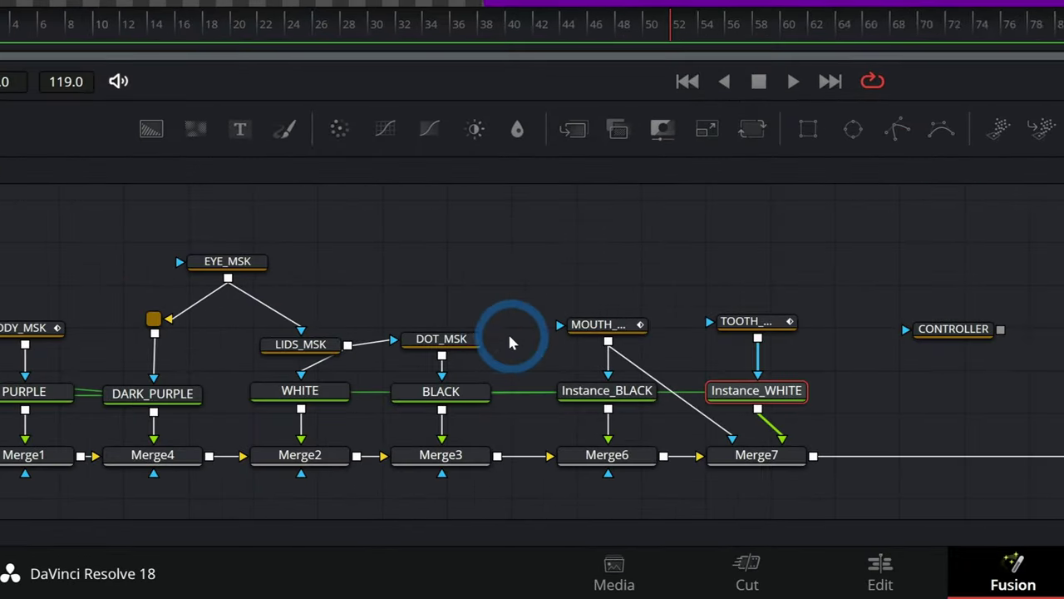
pyautogui.click(459, 339)
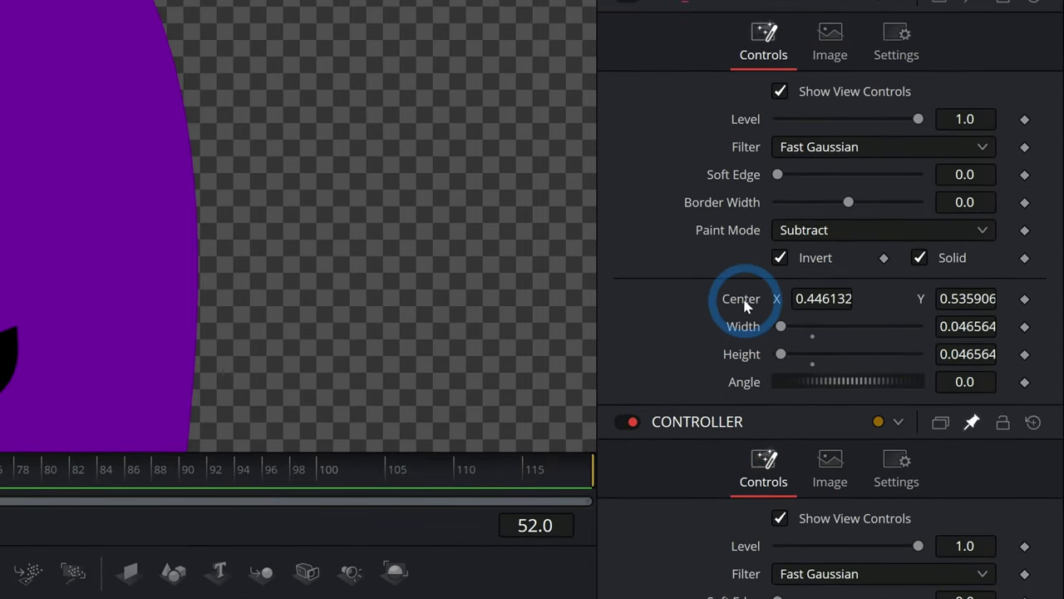
# Add an expression to the Center parameter of DOT_MSK.
pyautogui.rightClick(746, 306)
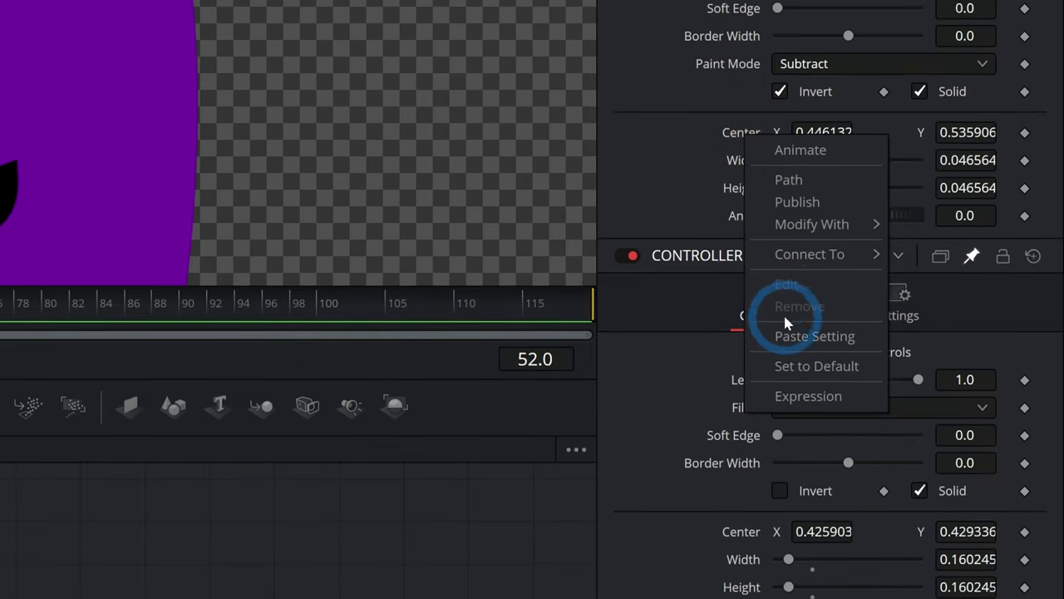
pyautogui.click(809, 562)
pyautogui.click(827, 81)
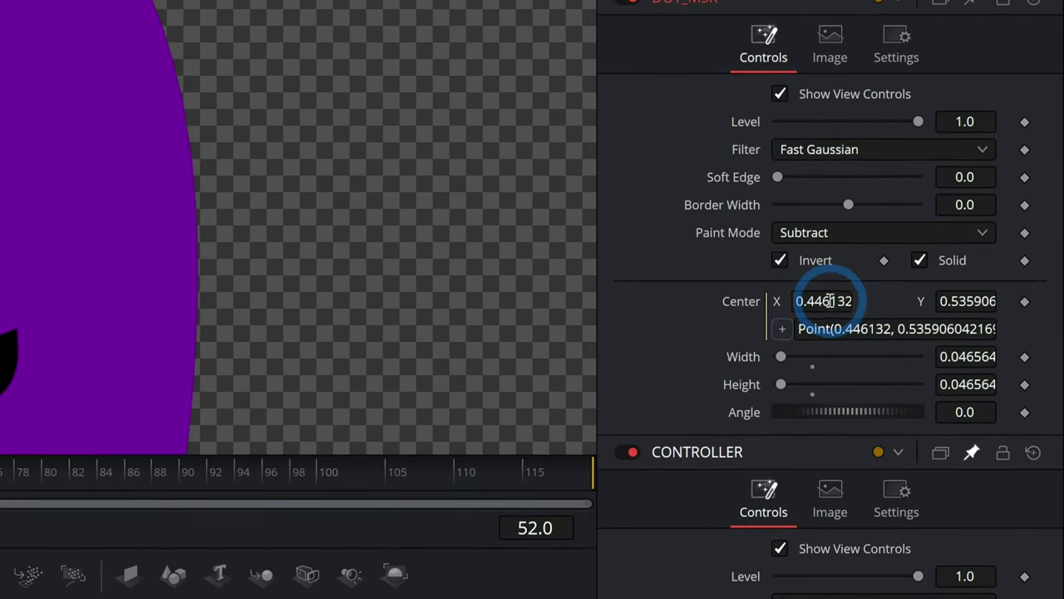
# Replace the coordinates in DOT_MSK's Center expression so that it reads Point(.5,.5).
pyautogui.click(822, 329)
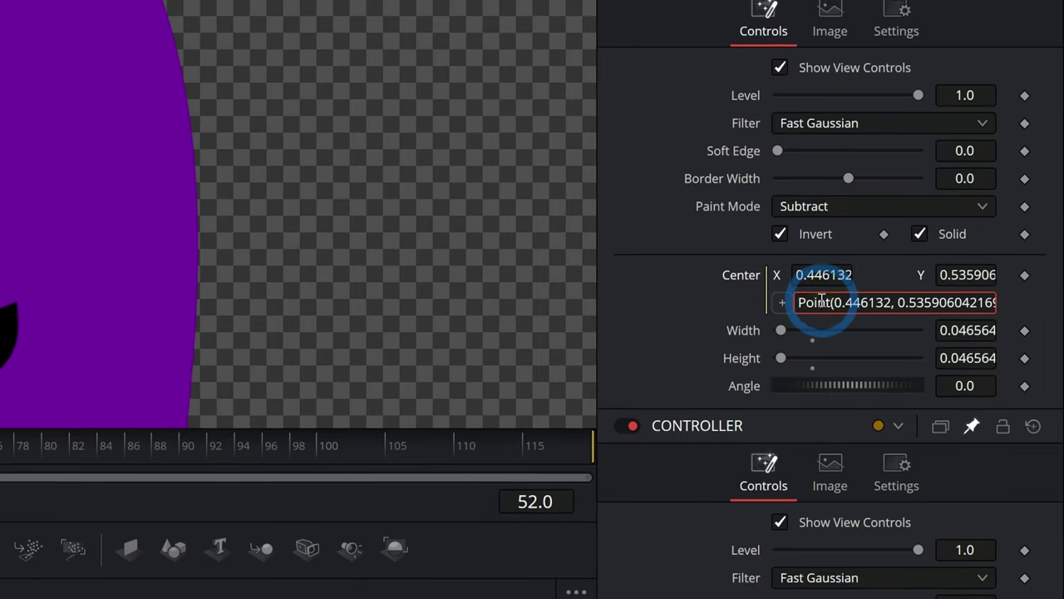
pyautogui.moveTo(822, 301); pyautogui.dragTo(774, 302)
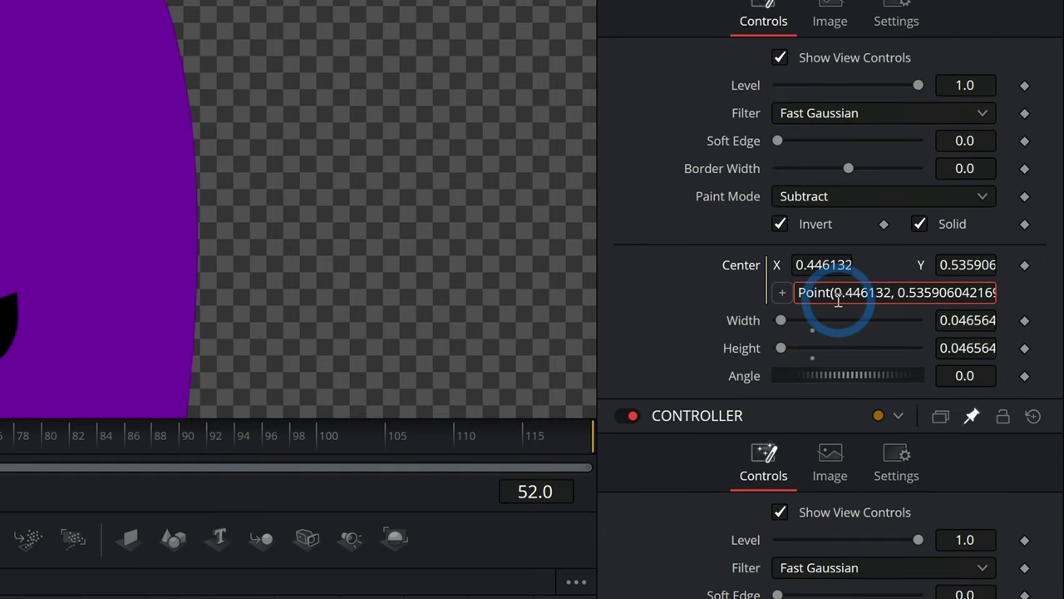
pyautogui.hotkey('ctrl', 'a')
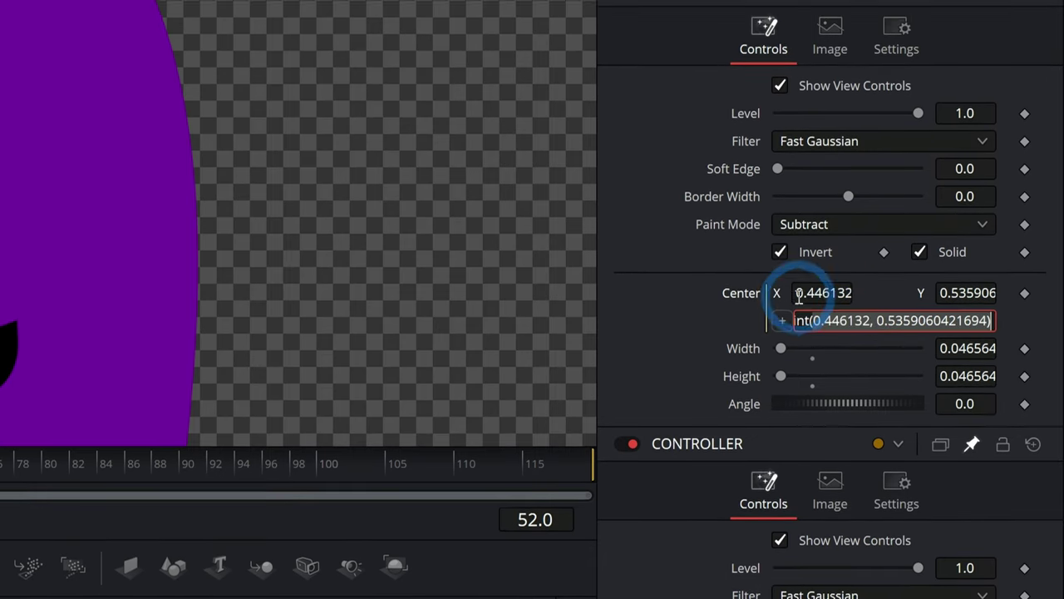
pyautogui.moveTo(798, 296); pyautogui.dragTo(875, 321)
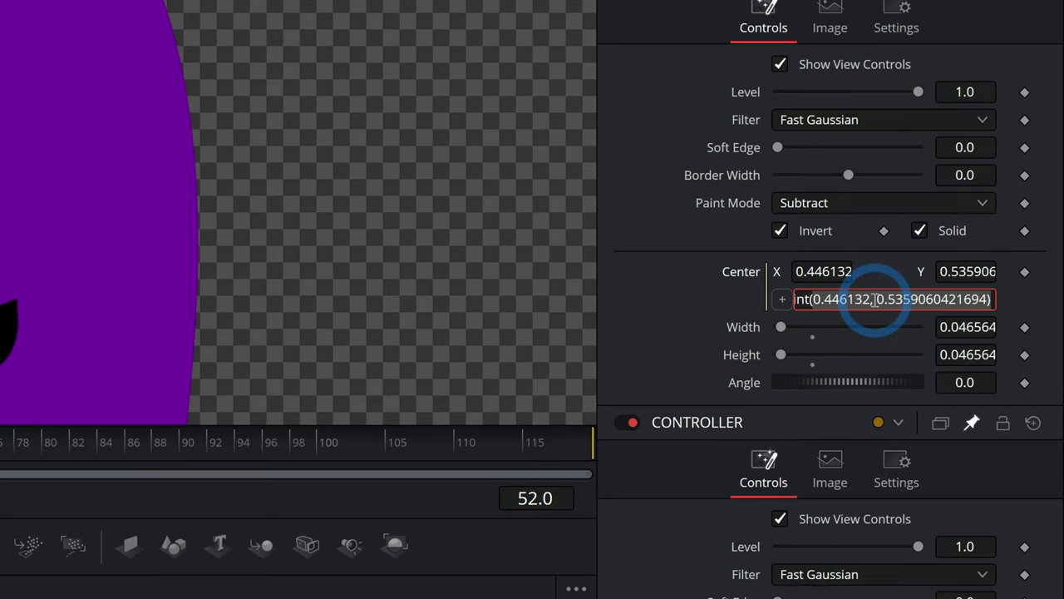
pyautogui.press('BackSpace')
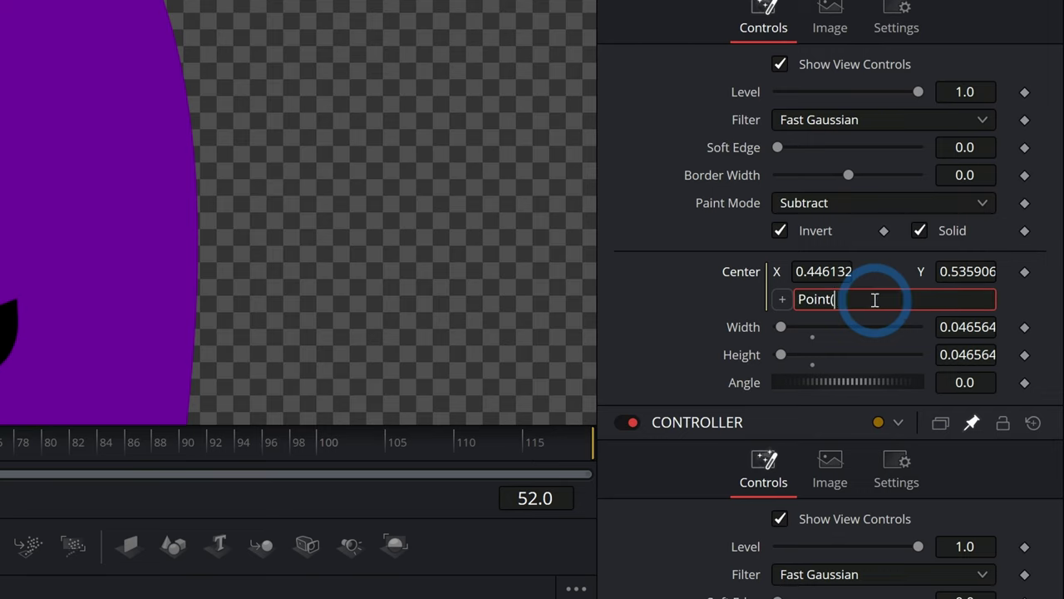
pyautogui.write(')')
pyautogui.click(835, 300)
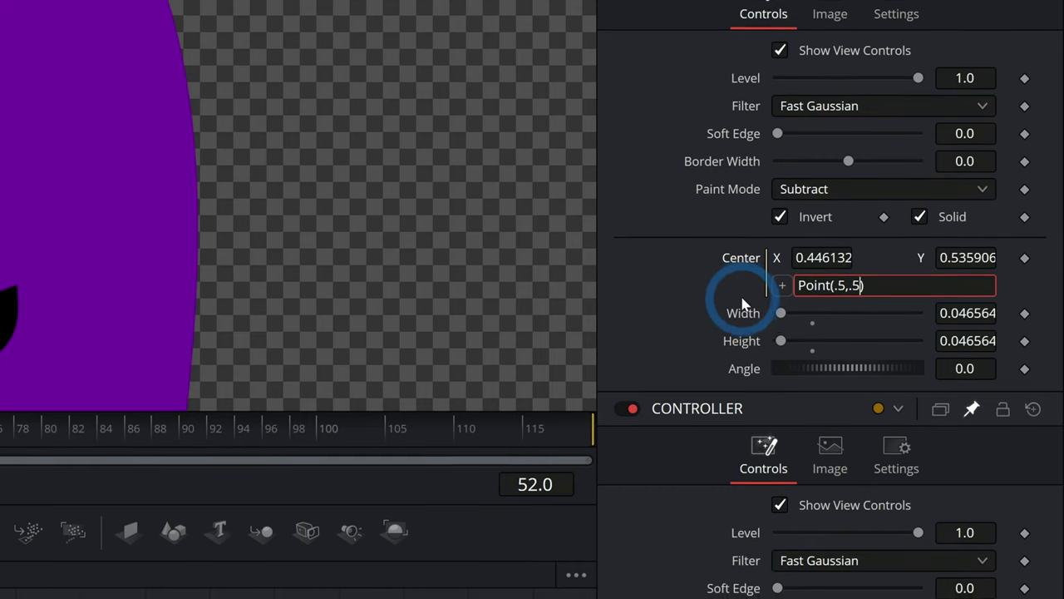
pyautogui.press('Return')
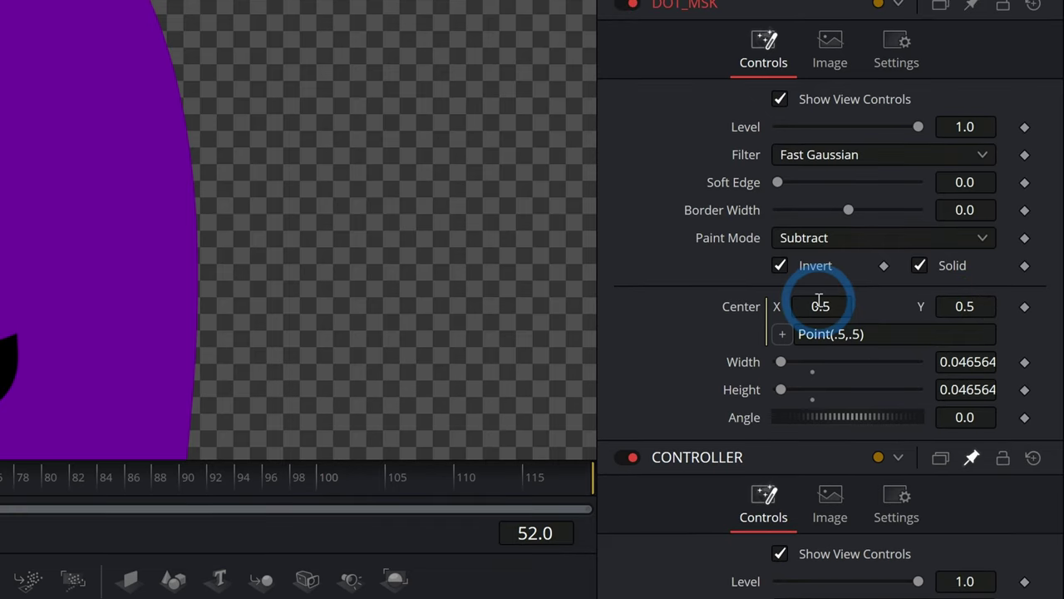
# Change the Y value in DOT_MSK's Center expression so that it reads Point(.5,1).
pyautogui.moveTo(820, 292); pyautogui.dragTo(844, 297)
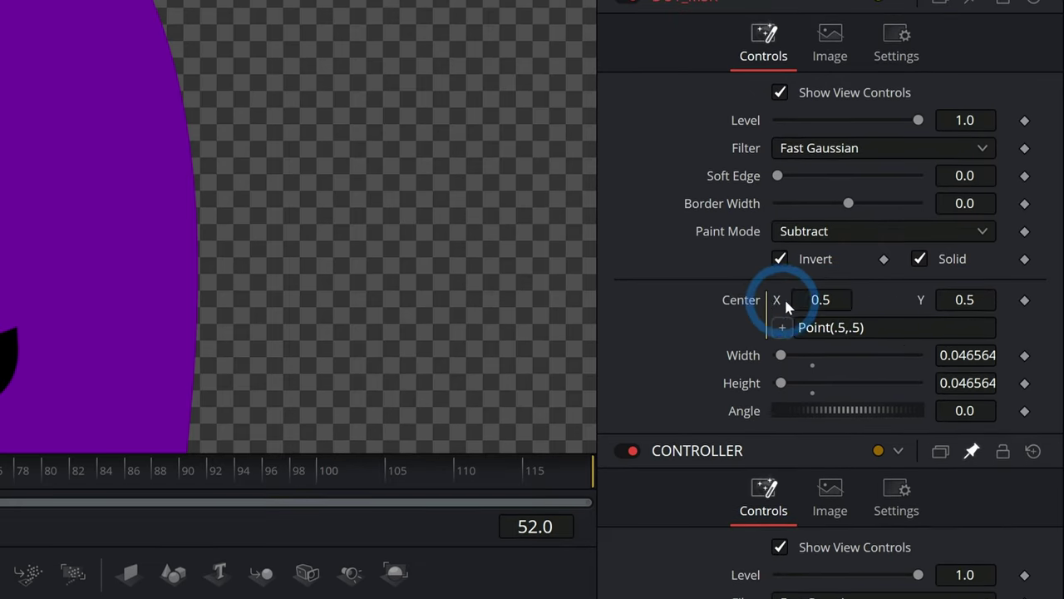
pyautogui.click(844, 298)
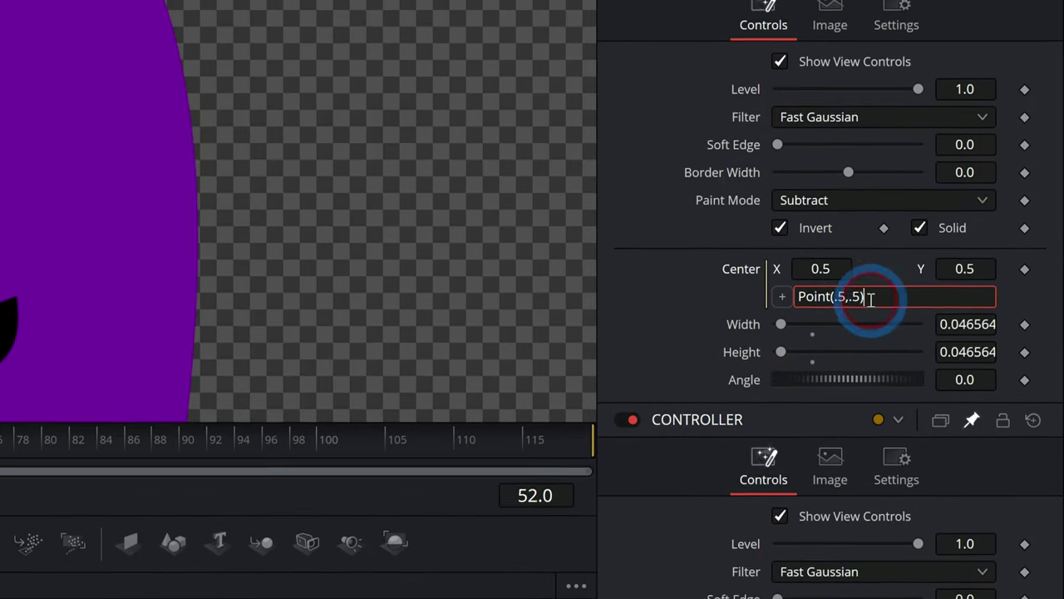
pyautogui.moveTo(861, 297); pyautogui.dragTo(849, 297)
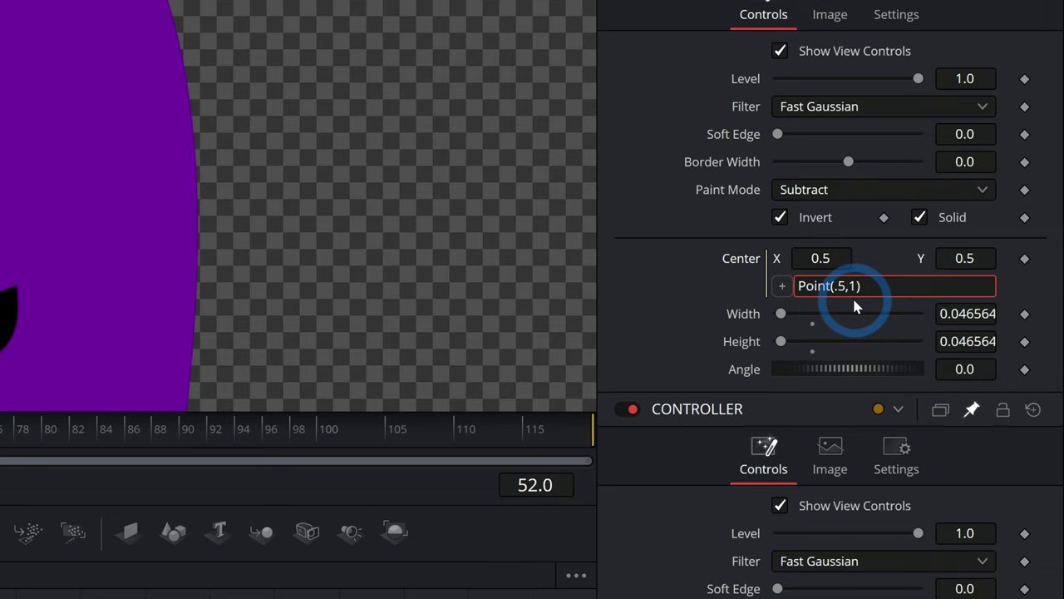
pyautogui.press('Return')
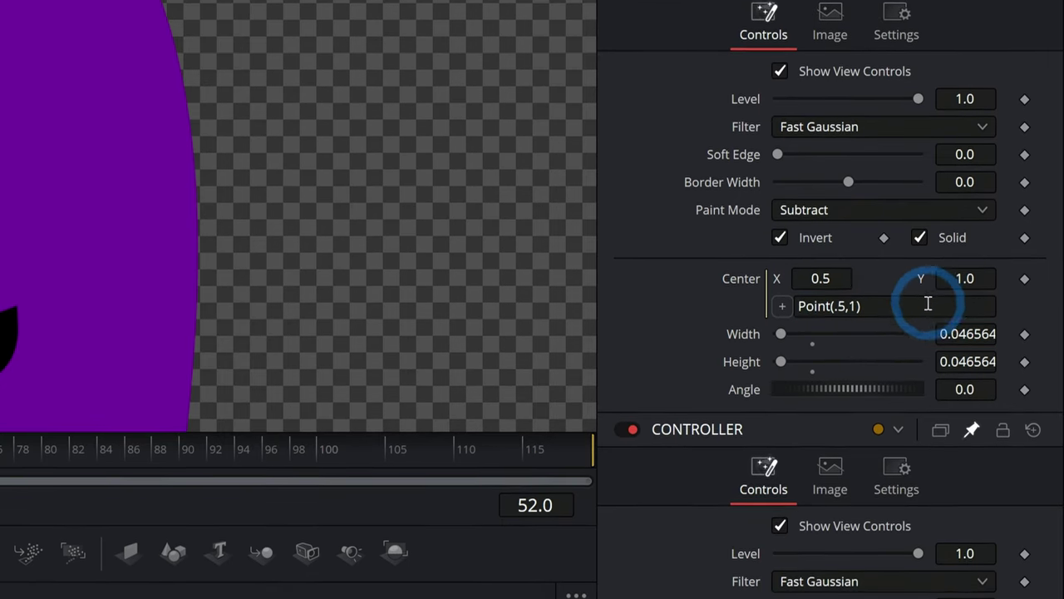
# Try entering only .5,1 as DOT_MSK's Center expression, without the Point function.
pyautogui.tripleClick(794, 324)
pyautogui.write('.5')
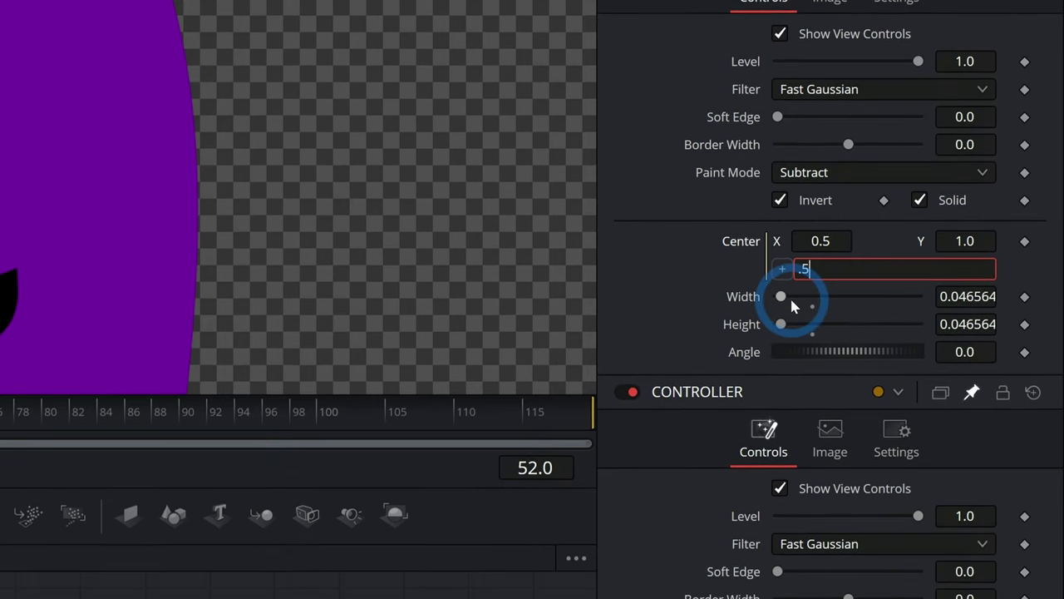
pyautogui.write(',1')
pyautogui.press('Return')
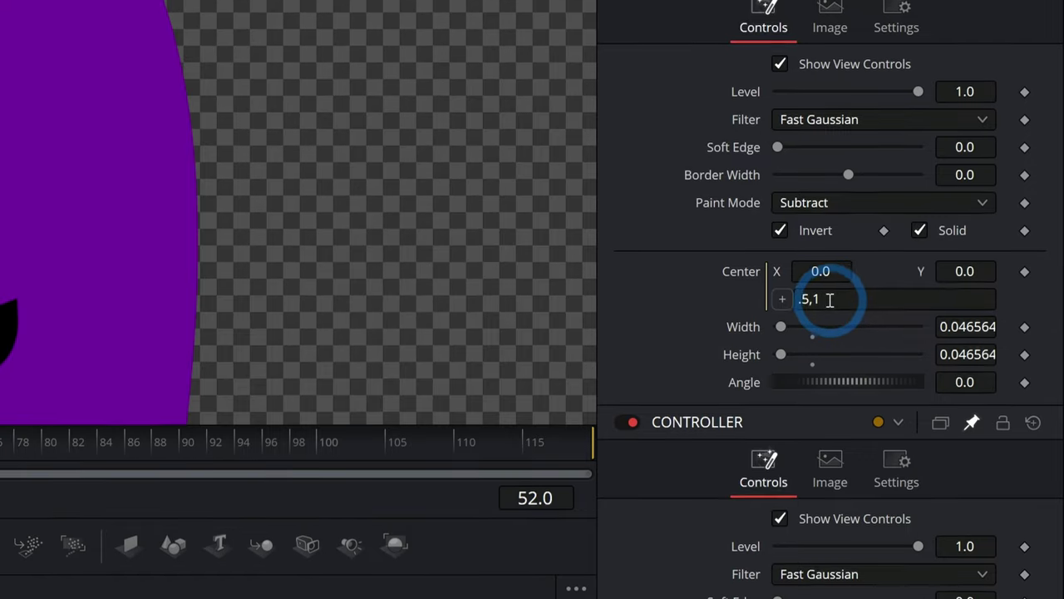
# Restore the Point function in DOT_MSK's Center expression so that it reads Point(.5,1).
pyautogui.click(834, 301)
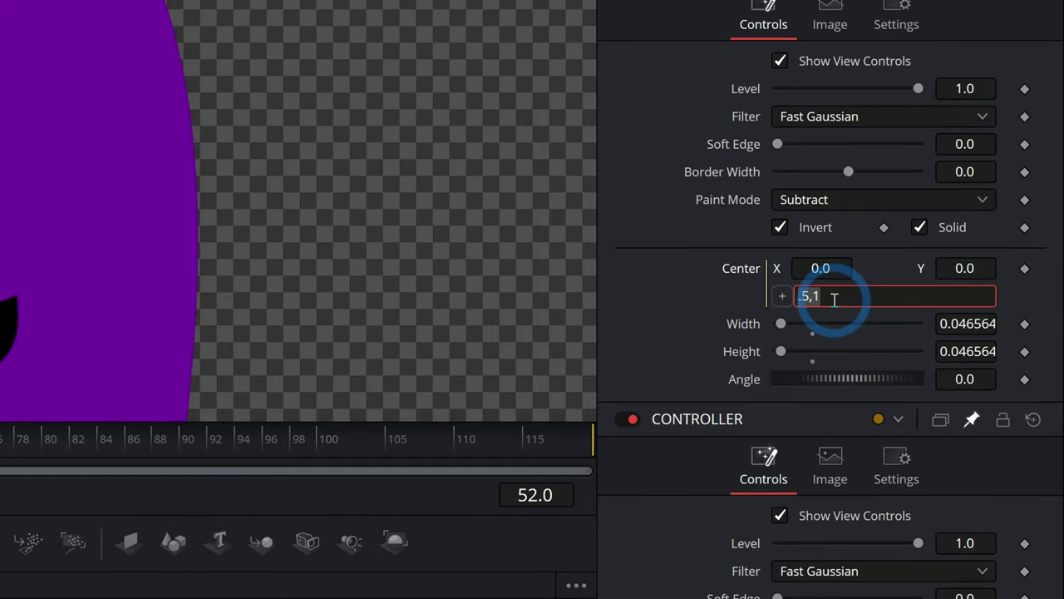
pyautogui.click(803, 303)
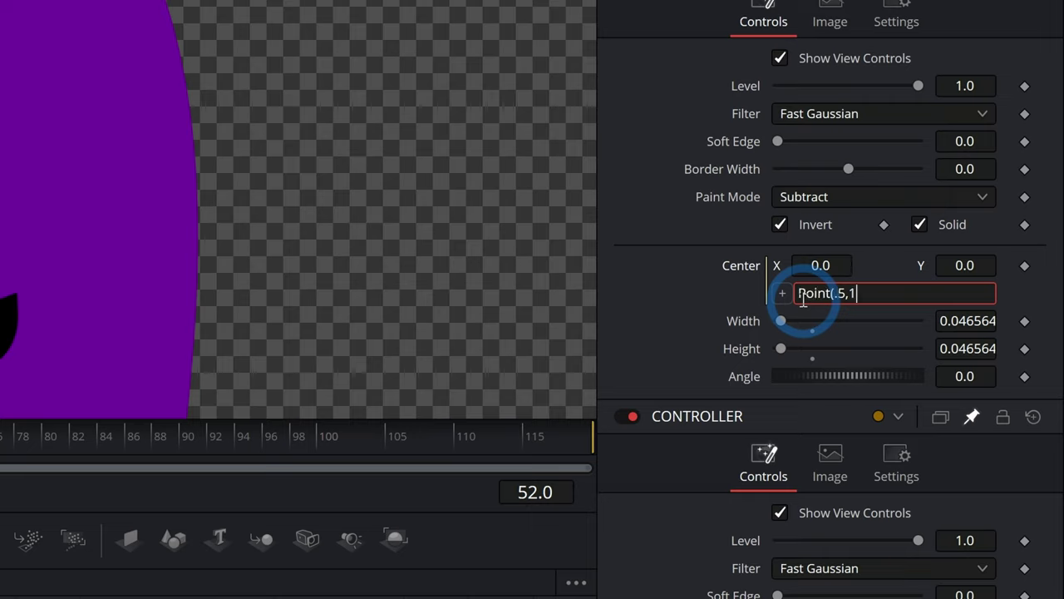
pyautogui.press('Return')
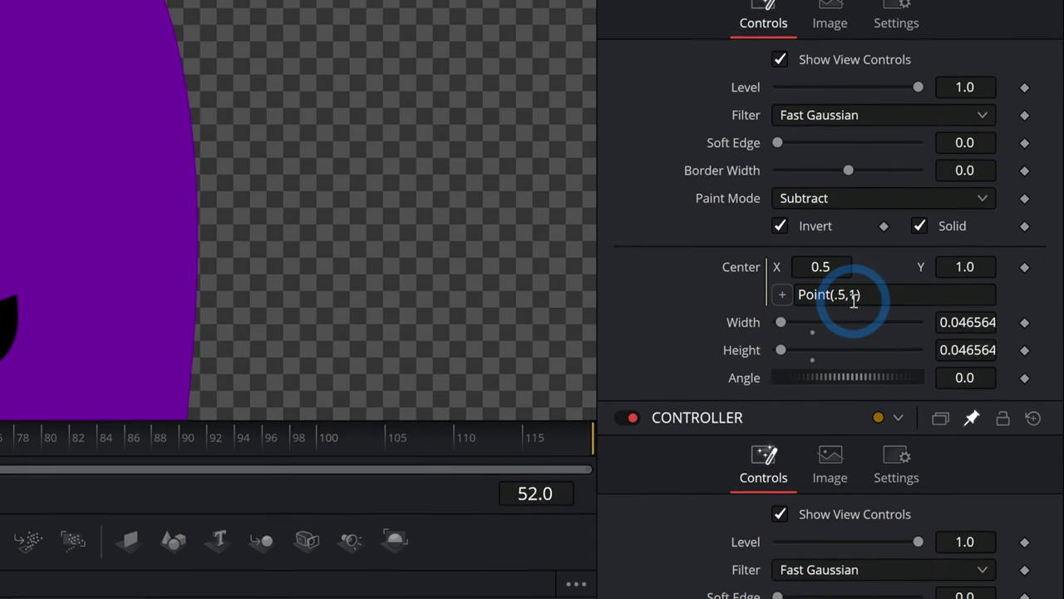
pyautogui.click(860, 300)
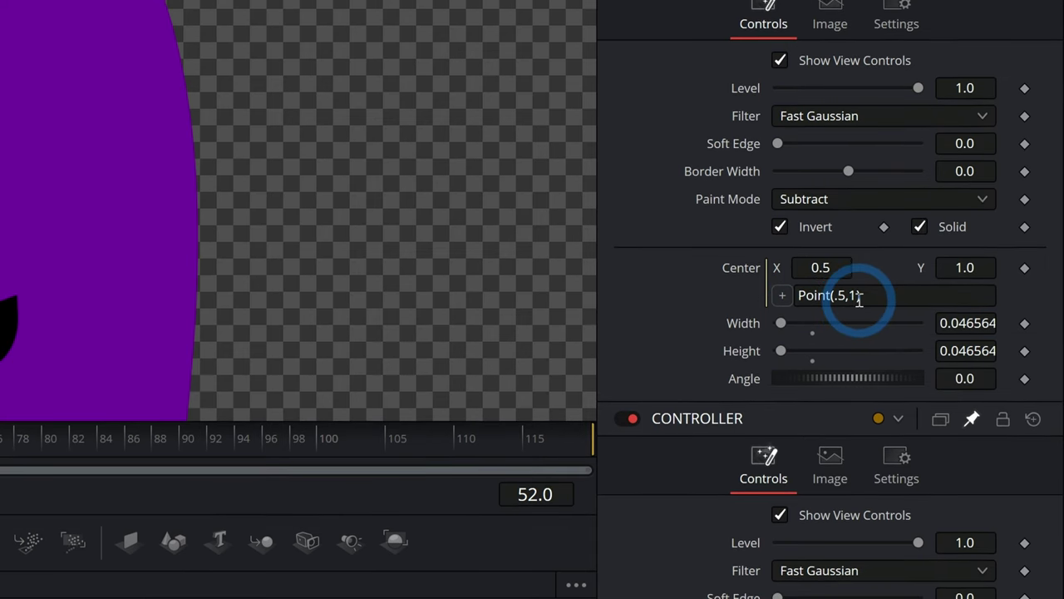
pyautogui.moveTo(876, 298); pyautogui.dragTo(793, 297)
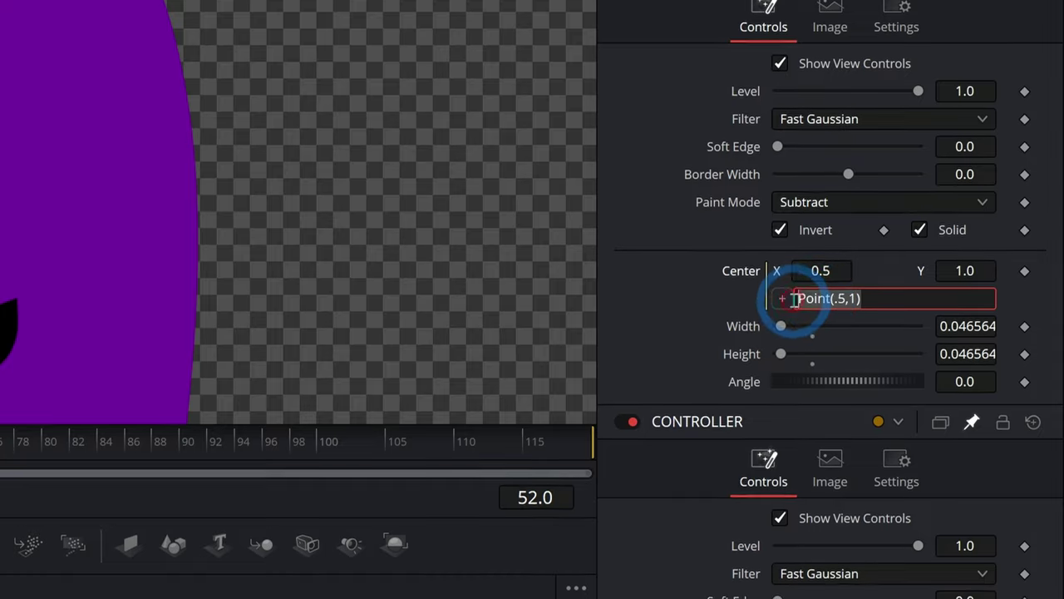
pyautogui.click(886, 299)
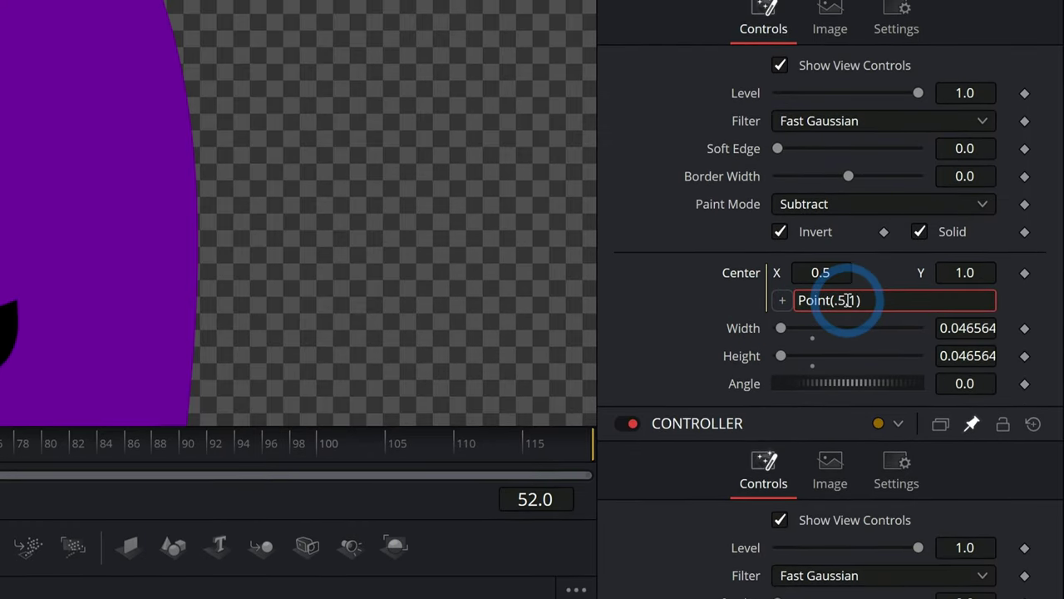
# Replace DOT_MSK's Center expression with CONTROLLER.Center so the pupil follows the CONTROLLER ellipse.
pyautogui.moveTo(870, 297); pyautogui.dragTo(753, 502)
pyautogui.press('BackSpace')
pyautogui.moveTo(753, 316)
pyautogui.mouseDown()
pyautogui.moveTo(743, 511)
pyautogui.moveTo(745, 303)
pyautogui.mouseUp()
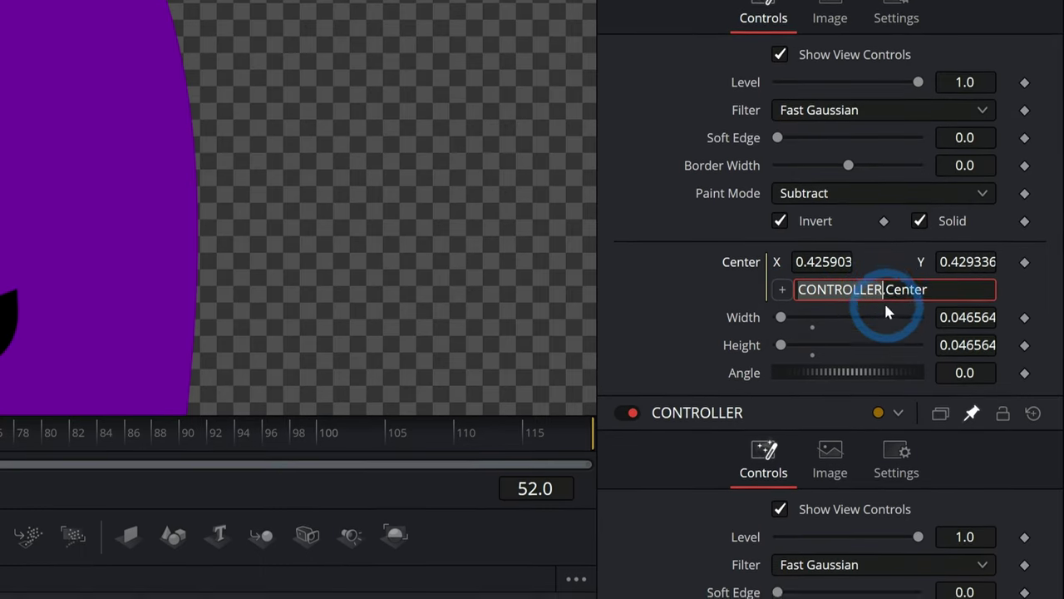
pyautogui.moveTo(887, 289); pyautogui.dragTo(909, 285)
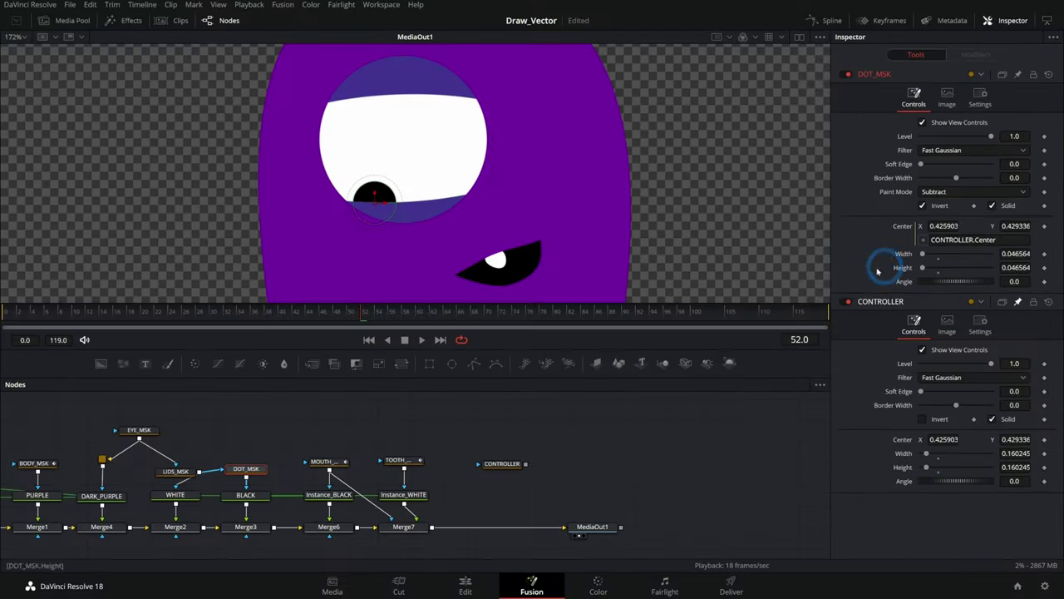
# Move the CONTROLLER ellipse to about X 0.49, Y 0.55 in the viewer and place its node above MediaOut1.
pyautogui.click(502, 464)
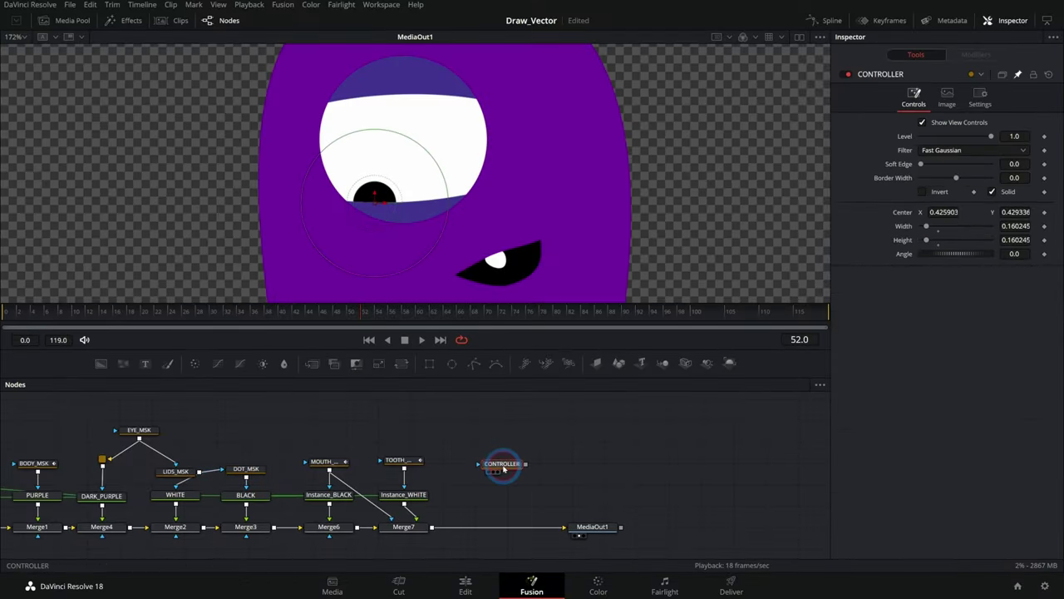
pyautogui.moveTo(375, 202); pyautogui.dragTo(429, 141)
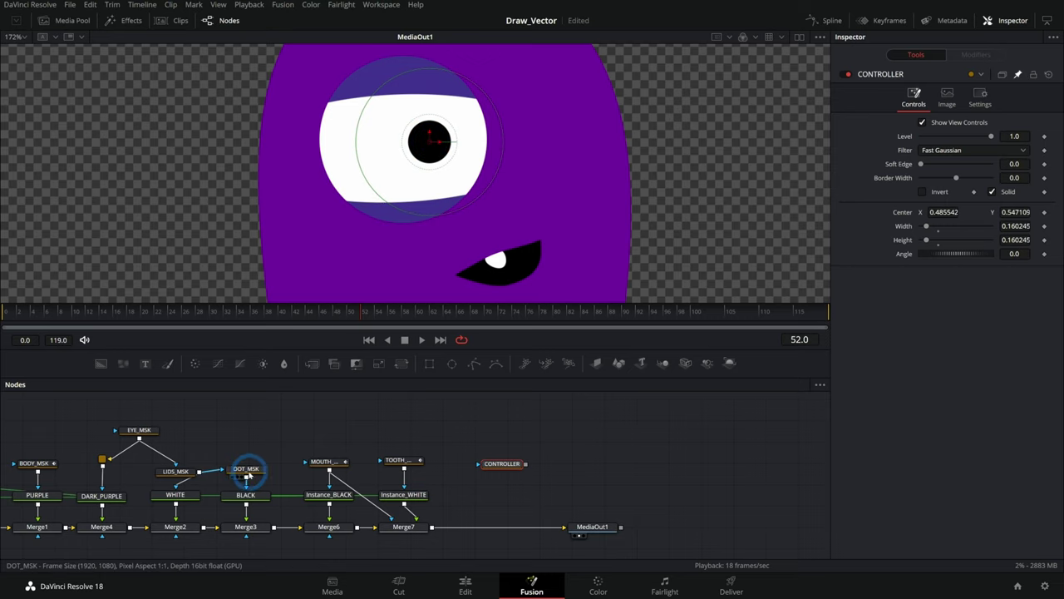
pyautogui.click(246, 469)
pyautogui.click(369, 429)
pyautogui.moveTo(490, 471); pyautogui.dragTo(592, 460)
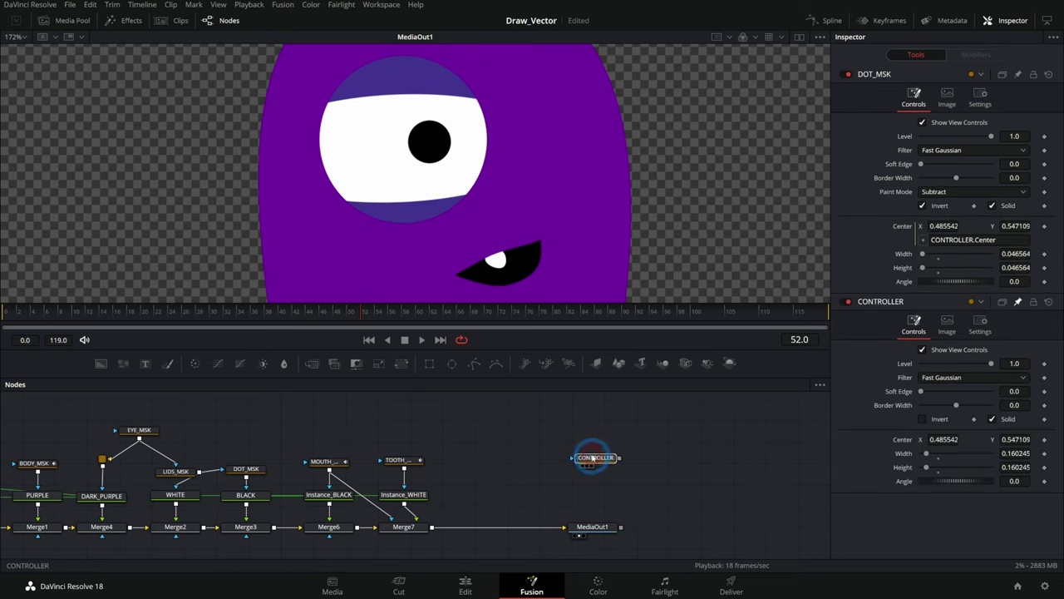
# Move the CONTROLLER ellipse to the middle of the eye, with its Center at about X 0.46, Y 0.54.
pyautogui.click(599, 458)
pyautogui.moveTo(429, 139); pyautogui.dragTo(405, 153)
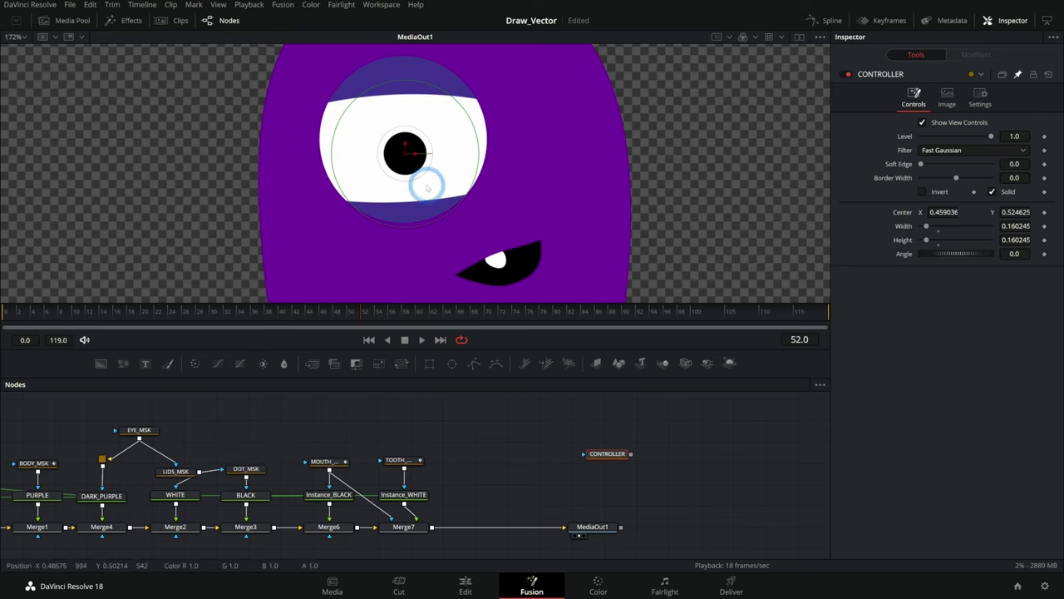
pyautogui.click(414, 156)
pyautogui.moveTo(405, 153); pyautogui.dragTo(405, 144)
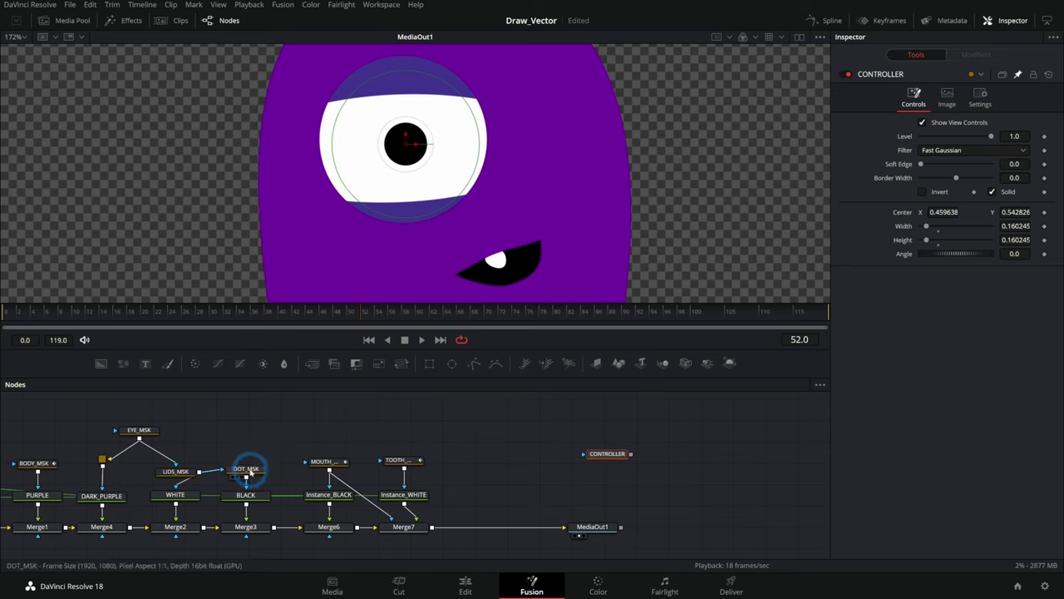
# Halve the linked position by changing DOT_MSK's Center expression to CONTROLLER.Center/2.
pyautogui.click(246, 472)
pyautogui.click(747, 343)
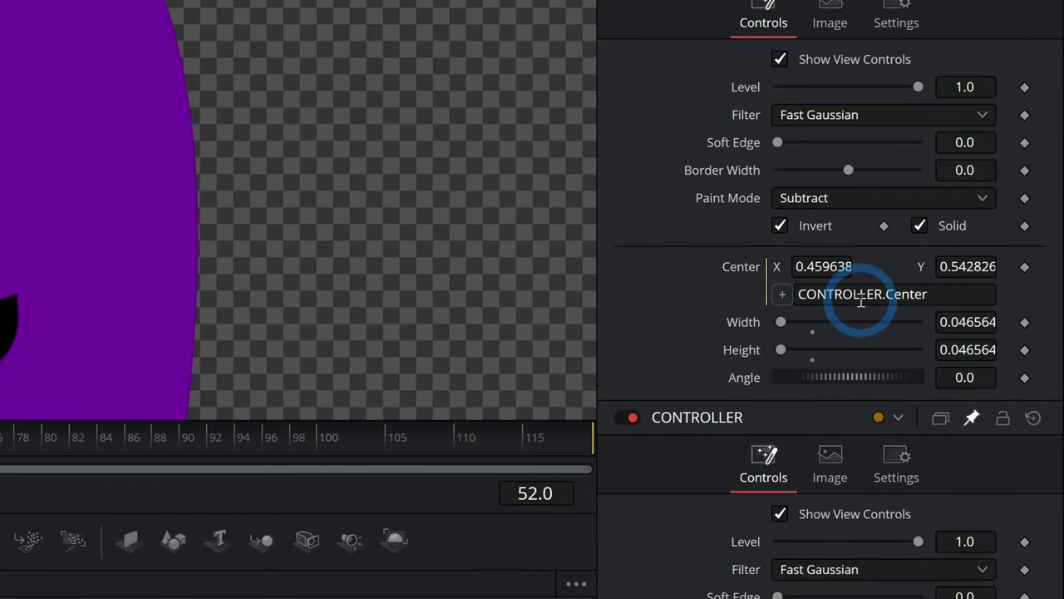
pyautogui.click(988, 238)
pyautogui.click(944, 301)
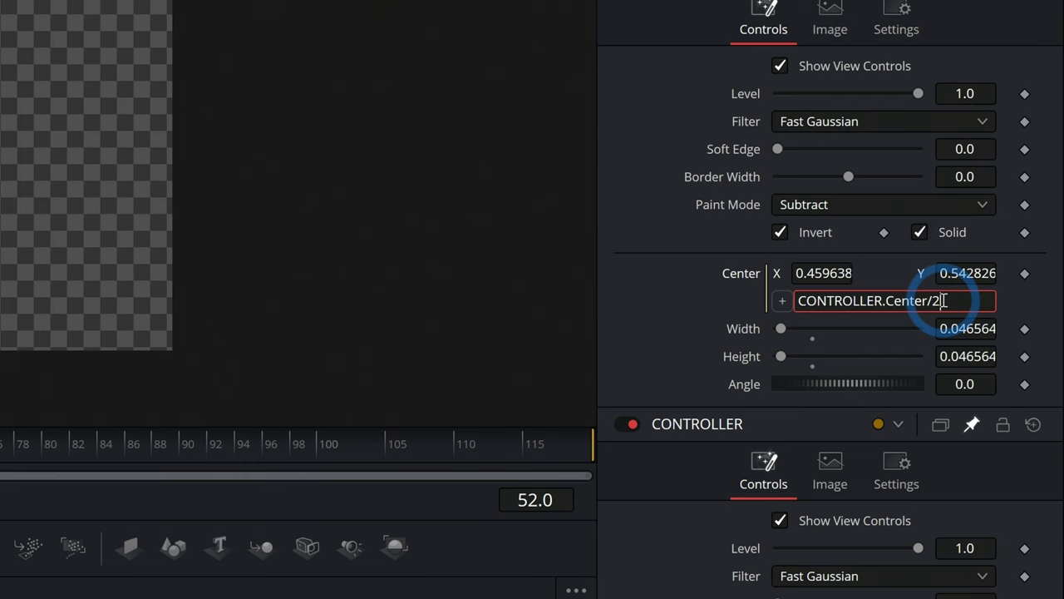
pyautogui.press('Return')
# Move the CONTROLLER ellipse to the image's upper right edge, at about X 0.79, Y 1.03, to test the halved link.
pyautogui.click(374, 216)
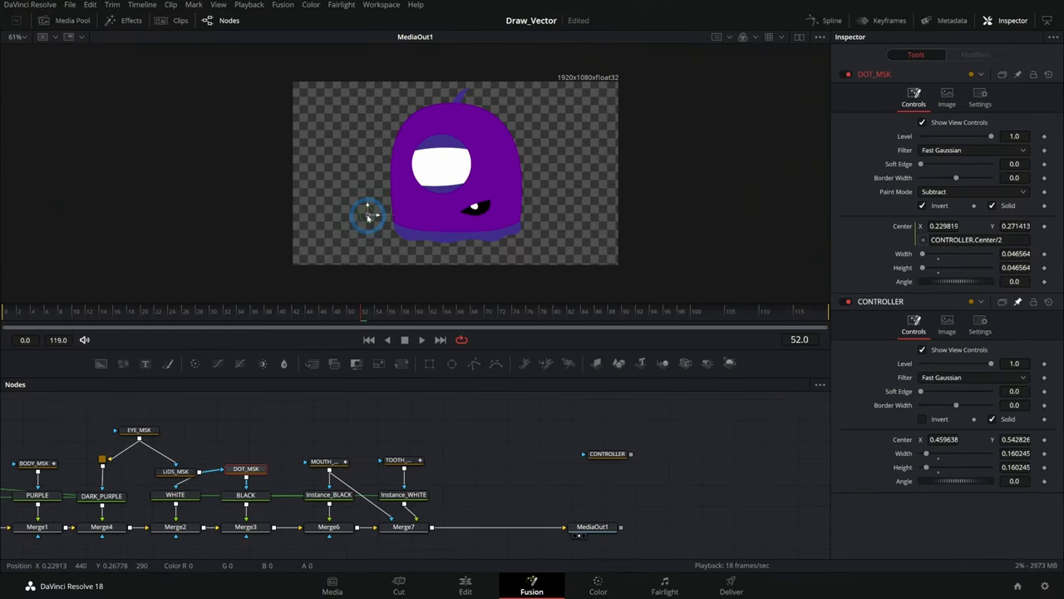
pyautogui.click(445, 239)
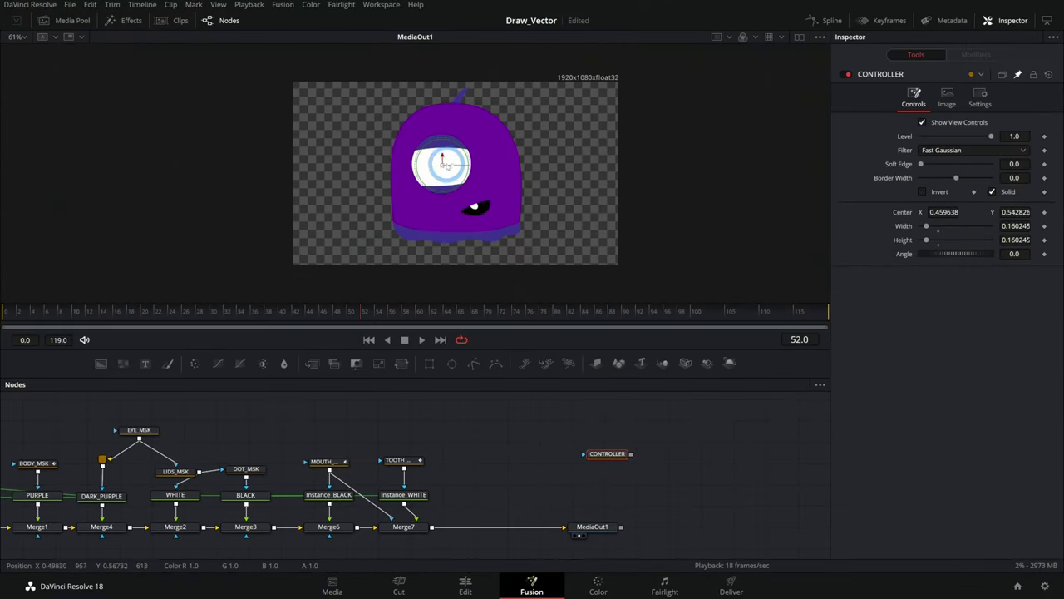
pyautogui.moveTo(452, 155); pyautogui.dragTo(550, 70)
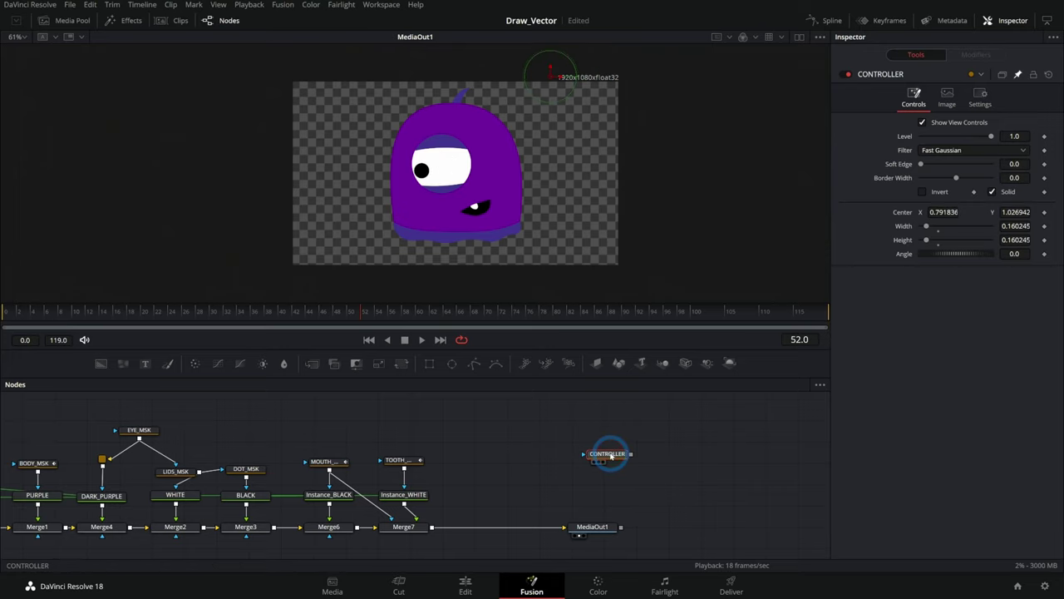
# Replace the division in DOT_MSK's Center expression with an offset so that it reads CONTROLLER.Center+Point(.5,.5).
pyautogui.click(246, 470)
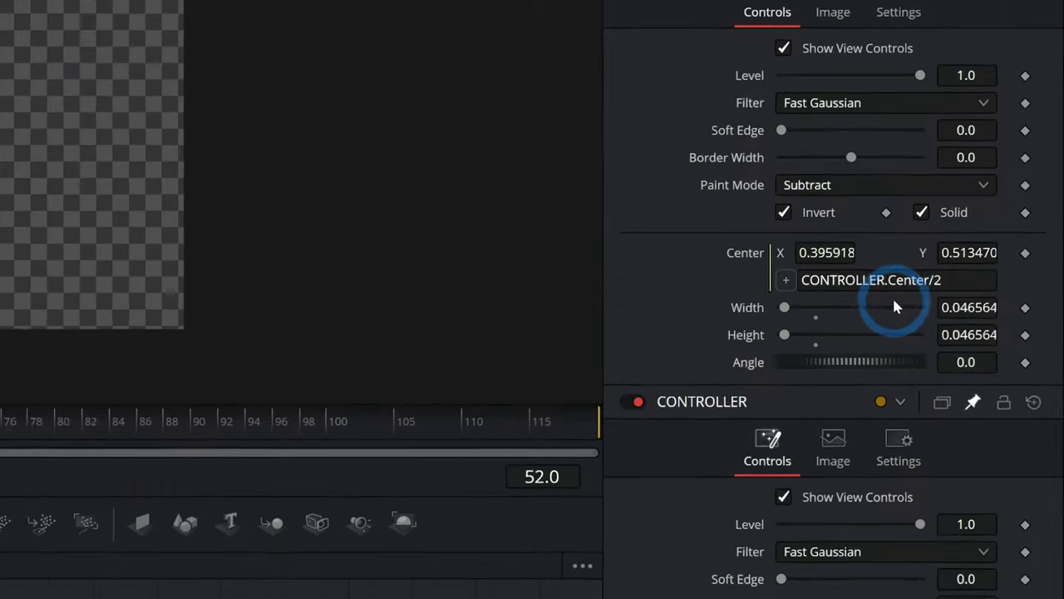
pyautogui.click(972, 281)
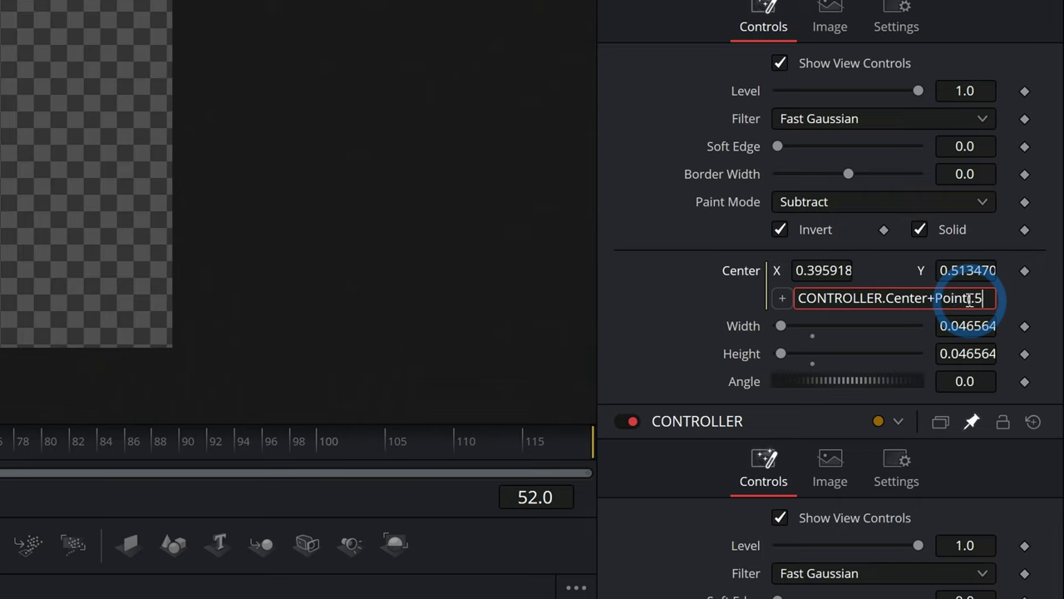
pyautogui.write('.5)')
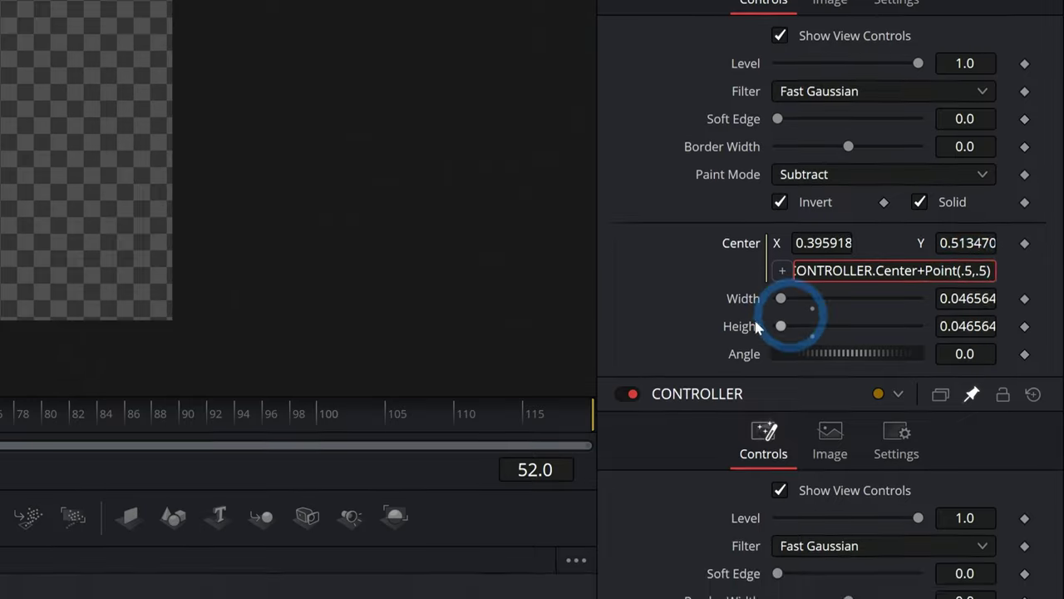
pyautogui.press('Return')
# Set CONTROLLER's Center to X 0 and Y 0, and shift it slightly around the image's lower left corner.
pyautogui.click(823, 304)
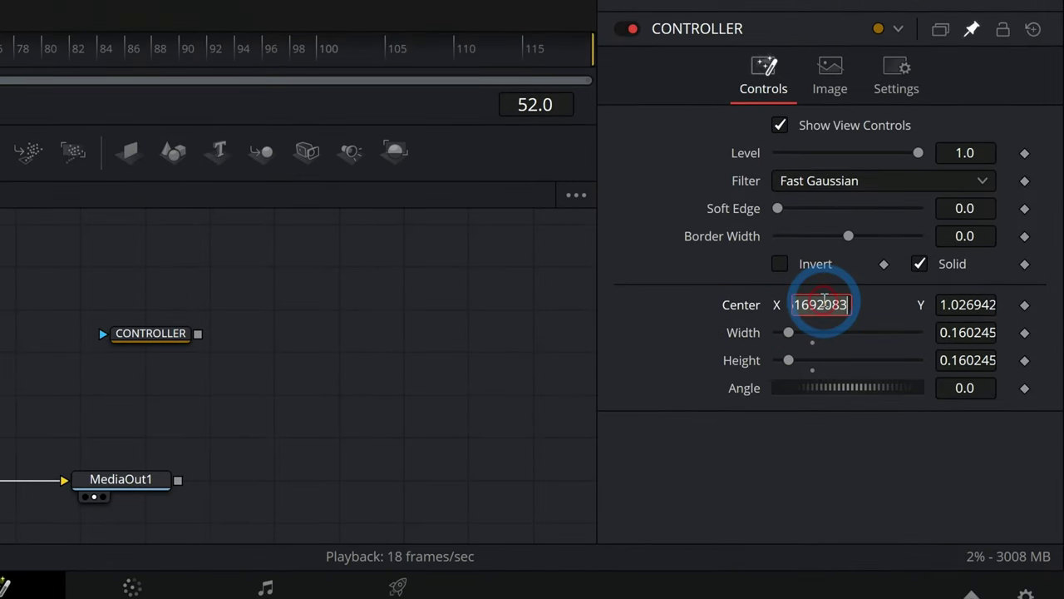
pyautogui.write('0')
pyautogui.press('Tab')
pyautogui.write('0')
pyautogui.press('Tab')
pyautogui.press('Tab')
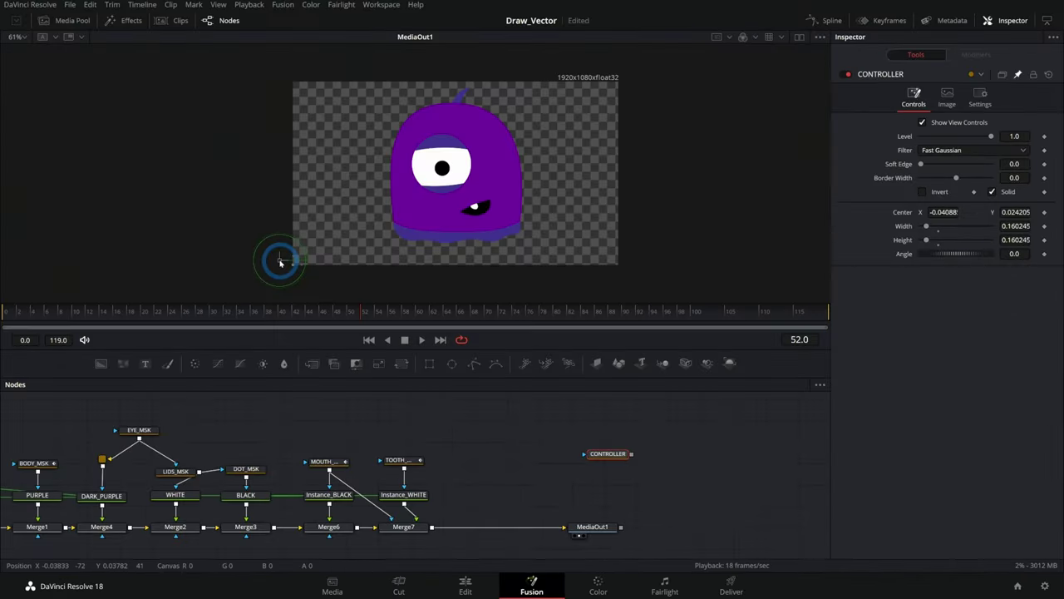
pyautogui.moveTo(280, 261)
pyautogui.mouseDown()
pyautogui.moveTo(245, 258)
pyautogui.moveTo(292, 261)
pyautogui.mouseUp()
# Change DOT_MSK's Center expression to CONTROLLER.Center/10+Point(.5,.5) and move CONTROLLER left to about X -0.17.
pyautogui.keyDown('ctrl'); pyautogui.click(246, 468); pyautogui.keyUp('ctrl')
pyautogui.click(973, 292)
pyautogui.click(996, 240)
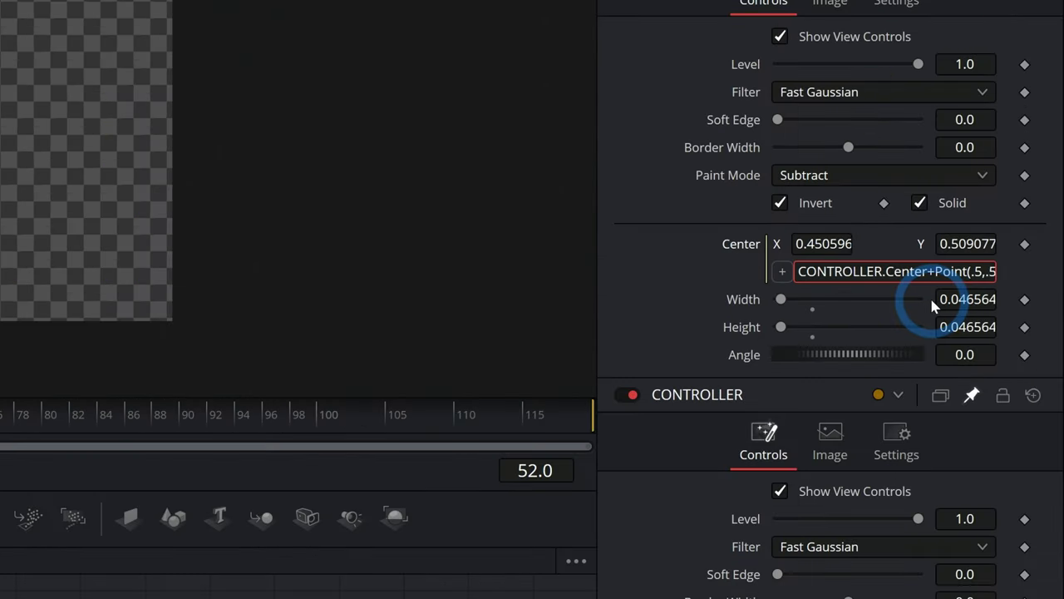
pyautogui.write('/10')
pyautogui.click(721, 263)
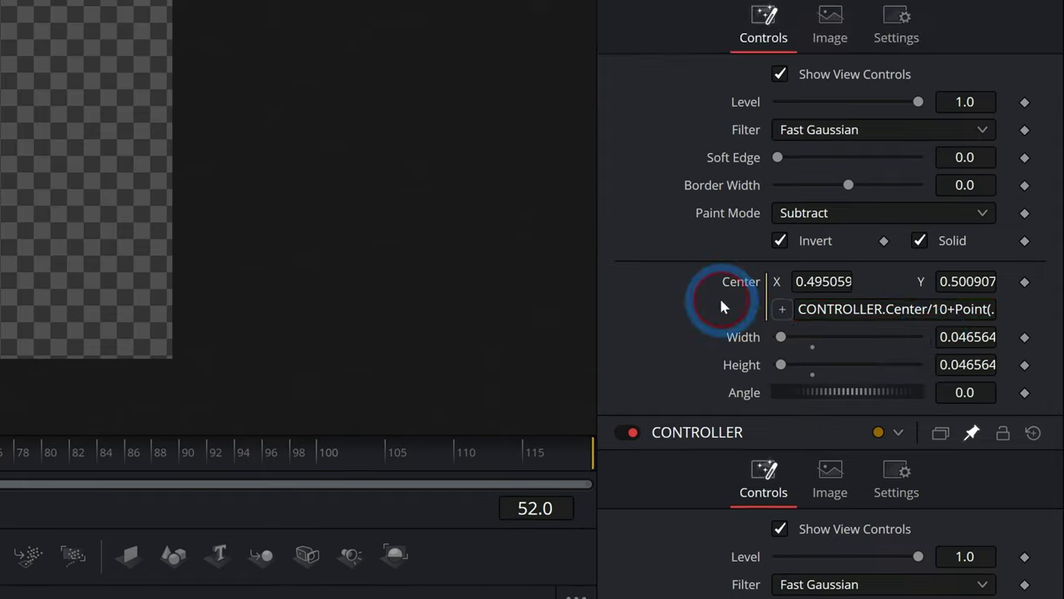
pyautogui.moveTo(282, 263); pyautogui.dragTo(143, 248)
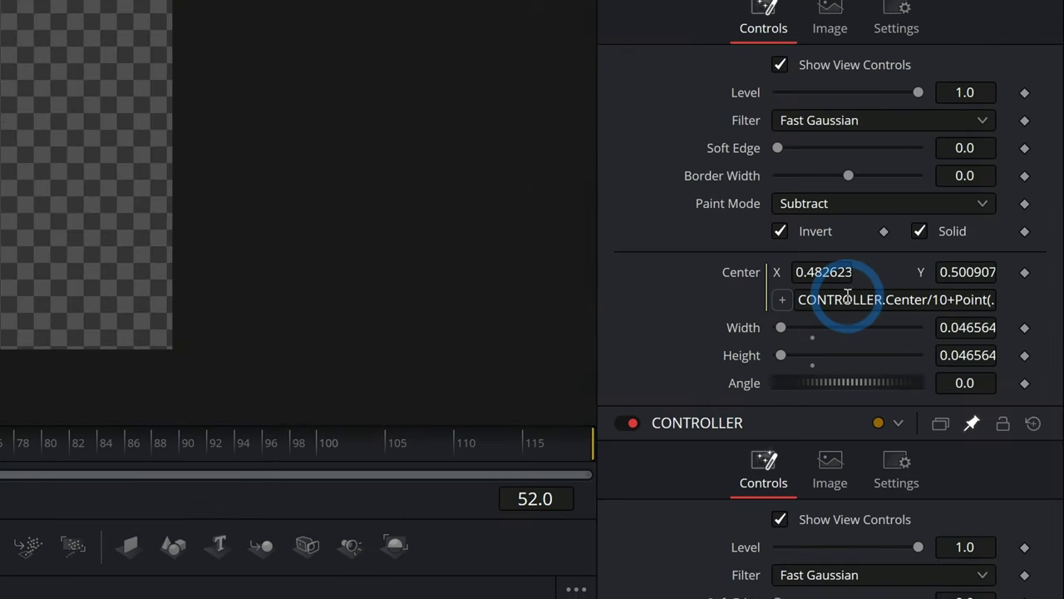
# Remove the expression from DOT_MSK's Center and move the pupil by hand to about X 0.45, Y 0.53.
pyautogui.click(890, 301)
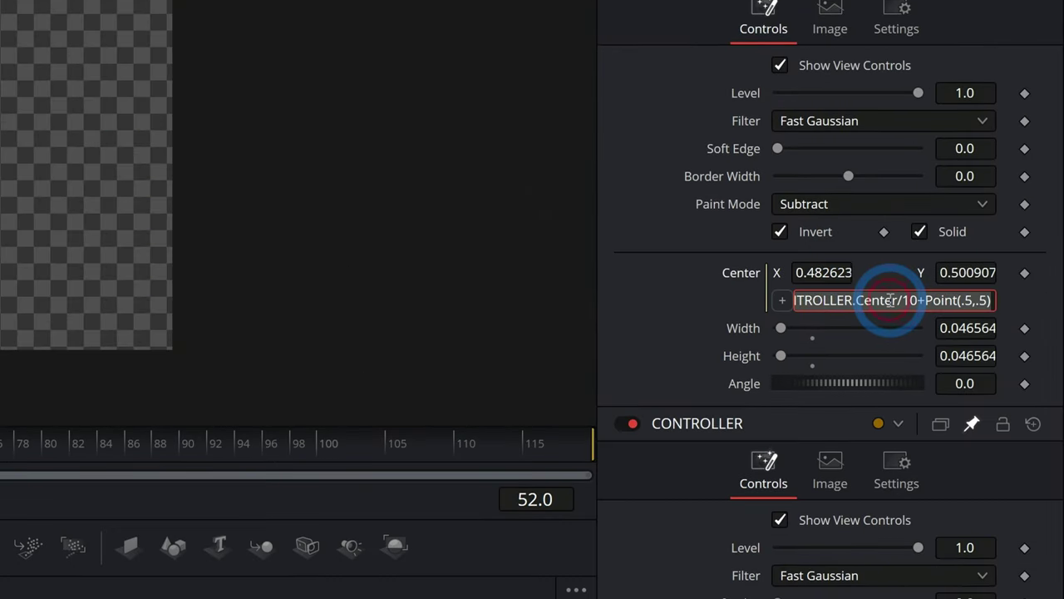
pyautogui.rightClick(767, 272)
pyautogui.click(955, 355)
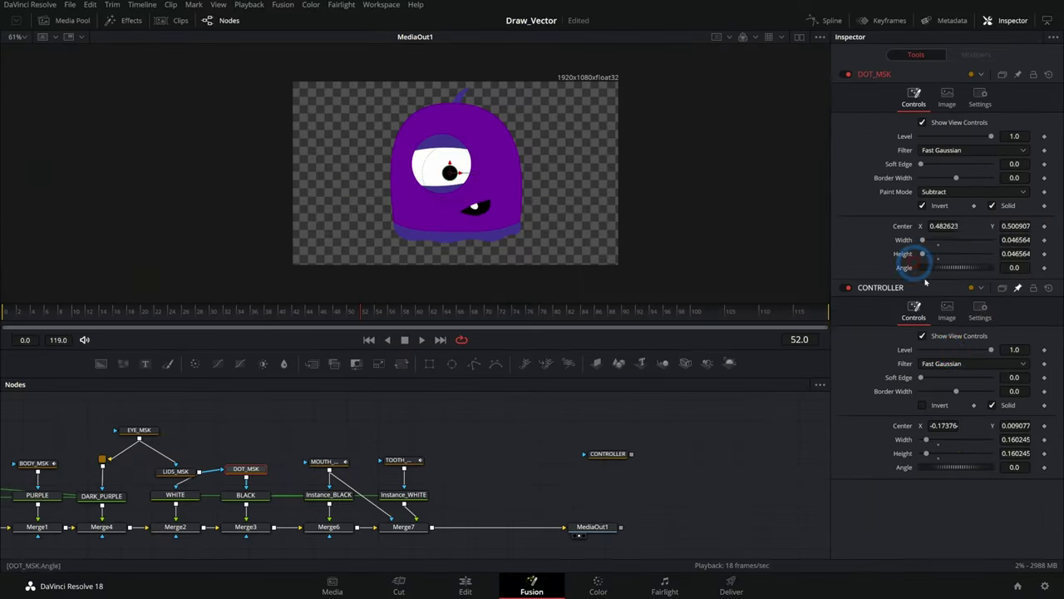
pyautogui.moveTo(449, 172); pyautogui.dragTo(441, 170)
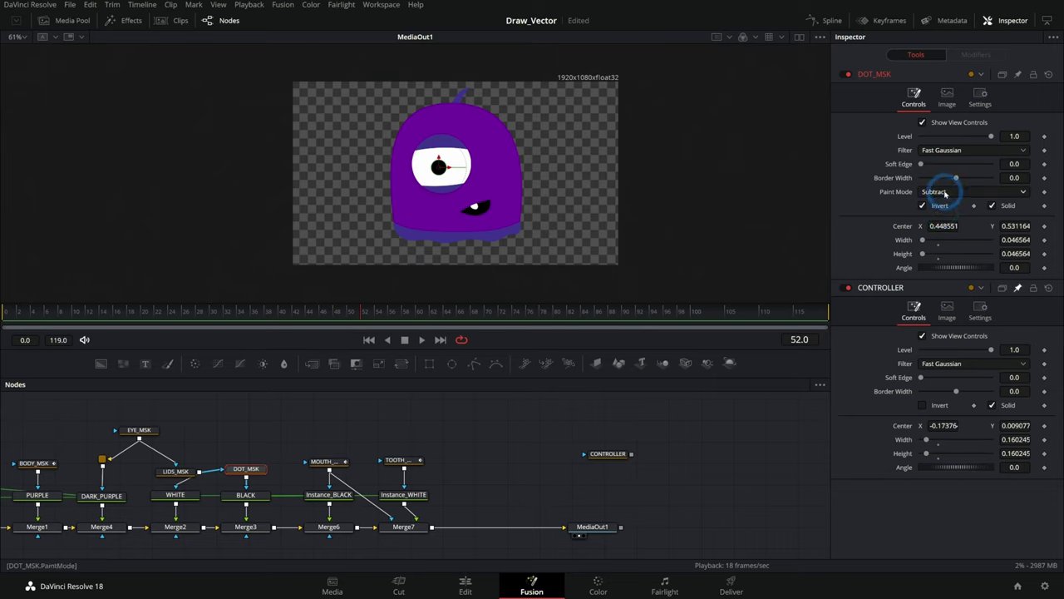
# Reset DOT_MSK's Center to X 0.5 and Y 0.5.
pyautogui.click(953, 238)
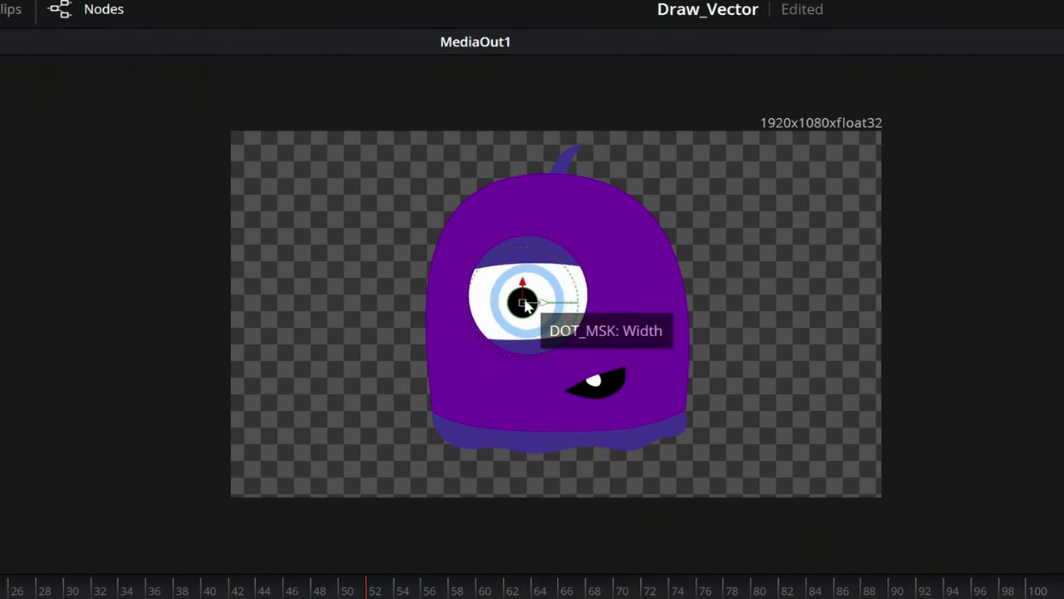
pyautogui.click(415, 167)
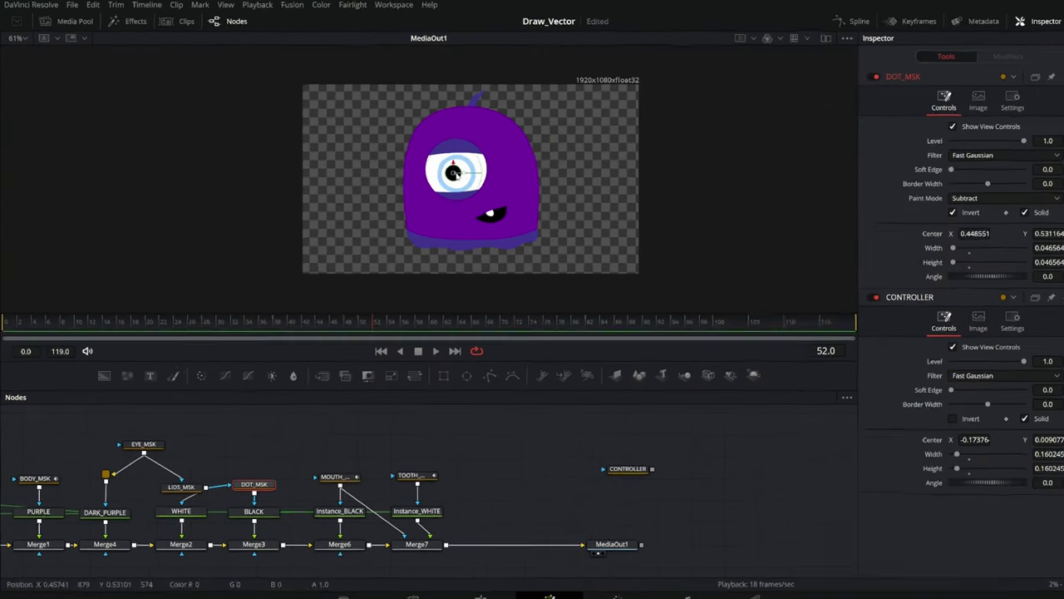
pyautogui.click(946, 225)
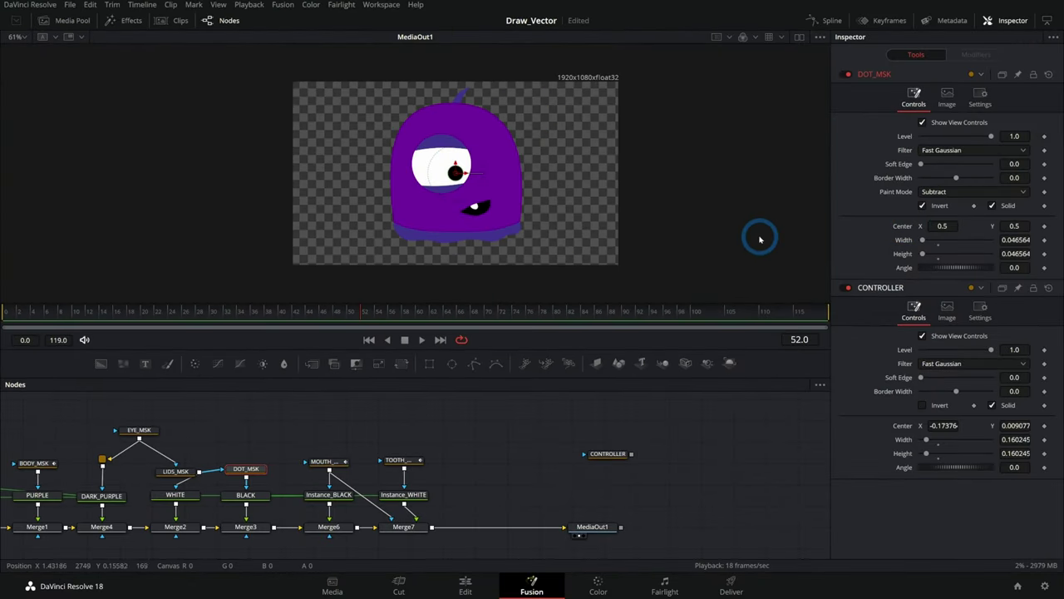
# Add an expression to the Height parameter of LIDS_MSK.
pyautogui.click(185, 479)
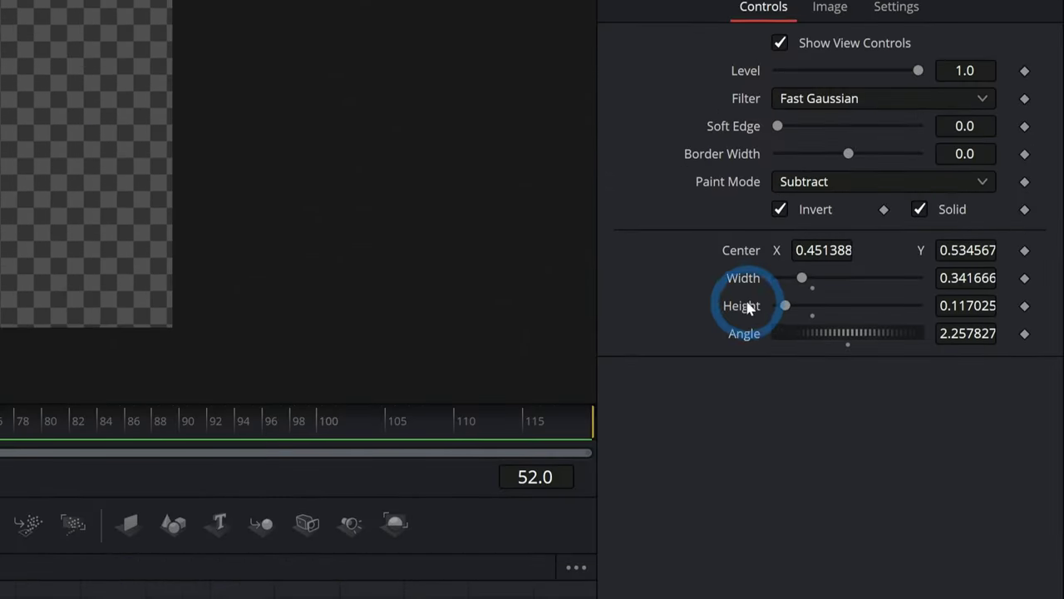
pyautogui.rightClick(904, 257)
pyautogui.click(815, 530)
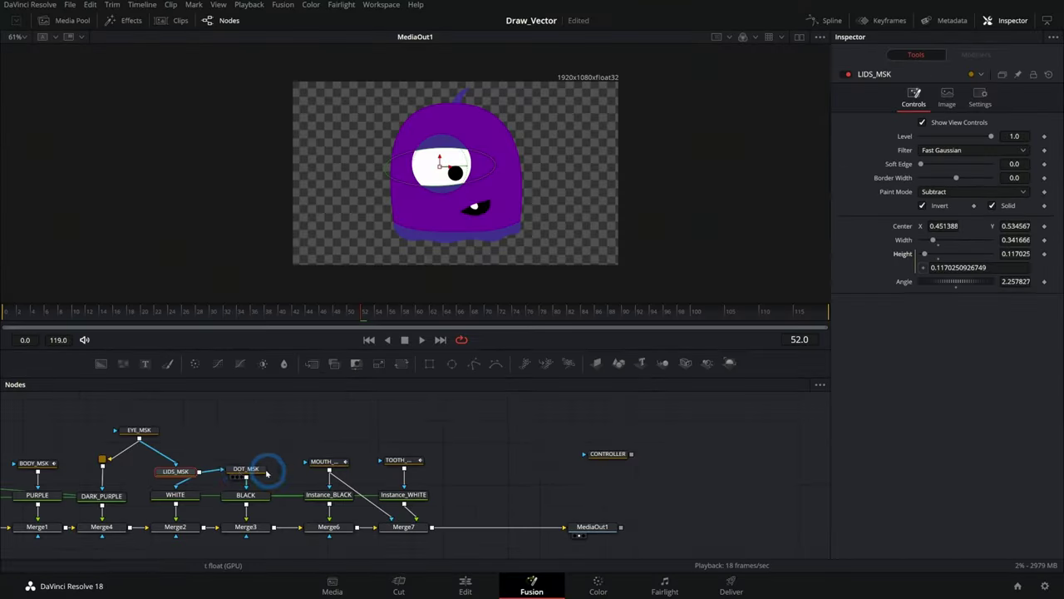
# Pin DOT_MSK's controls so they stay displayed when another node is selected.
pyautogui.click(243, 469)
pyautogui.click(1019, 74)
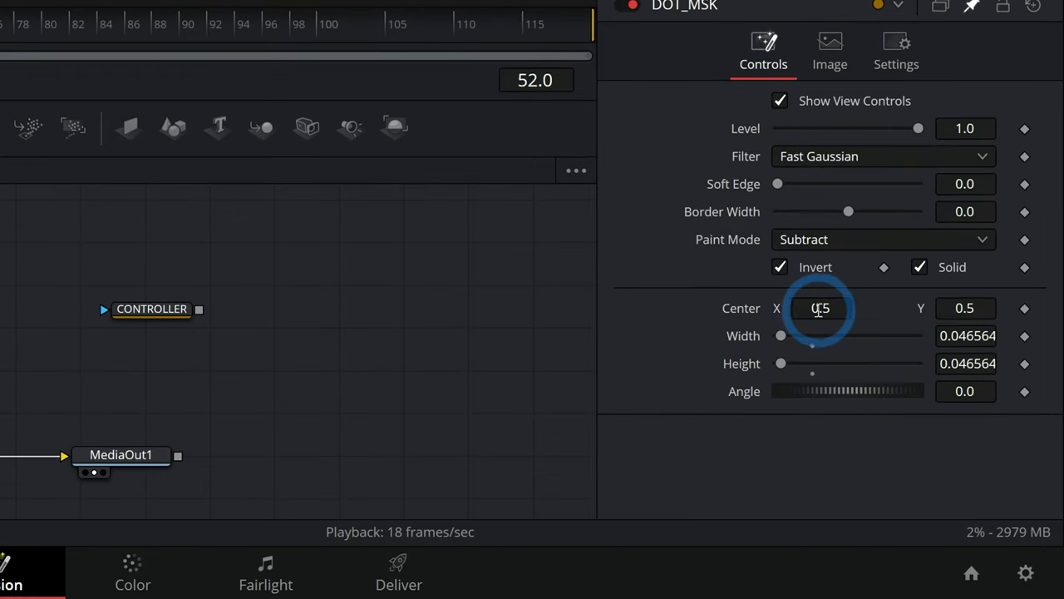
# Link LIDS_MSK's Height to the pupil mask's horizontal position with the expression DOT_MSK.Center.X.
pyautogui.moveTo(784, 175); pyautogui.dragTo(741, 308)
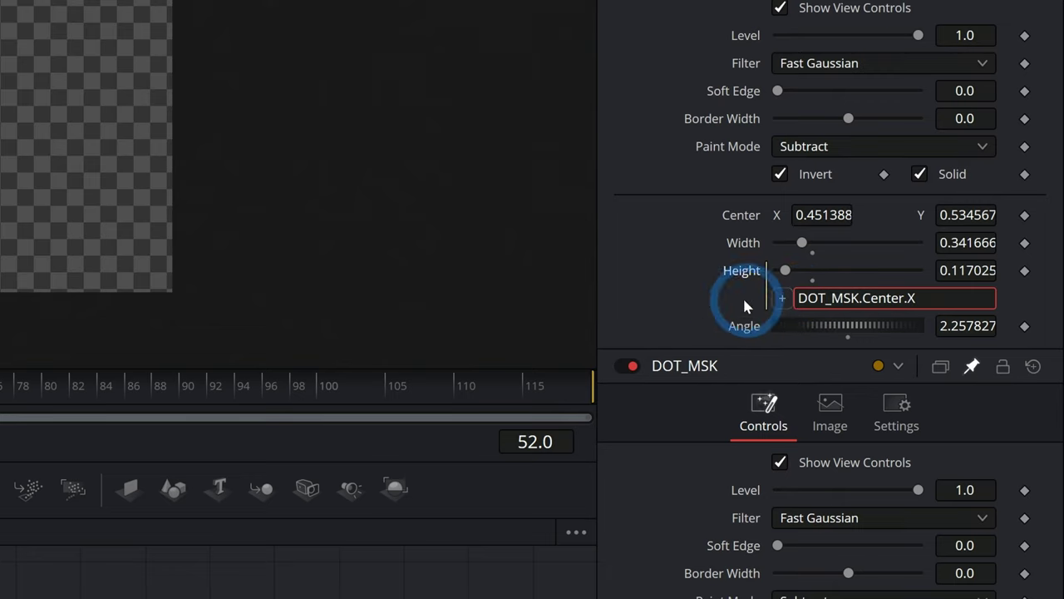
pyautogui.click(717, 296)
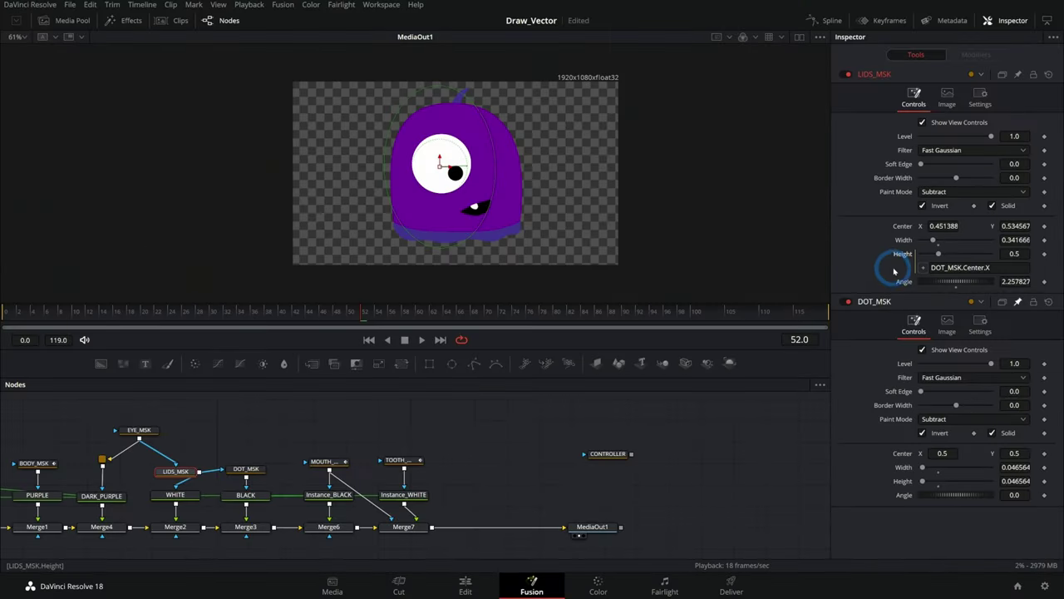
pyautogui.click(924, 449)
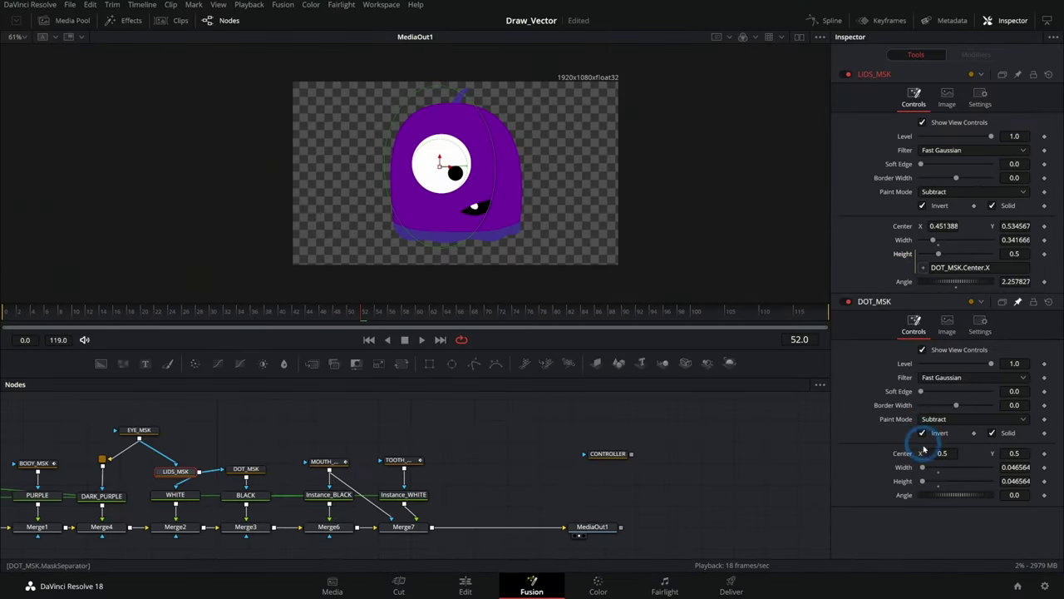
# Lower DOT_MSK's Center X to about 0.457 and open LIDS_MSK's Height expression for editing.
pyautogui.moveTo(944, 453); pyautogui.dragTo(934, 457)
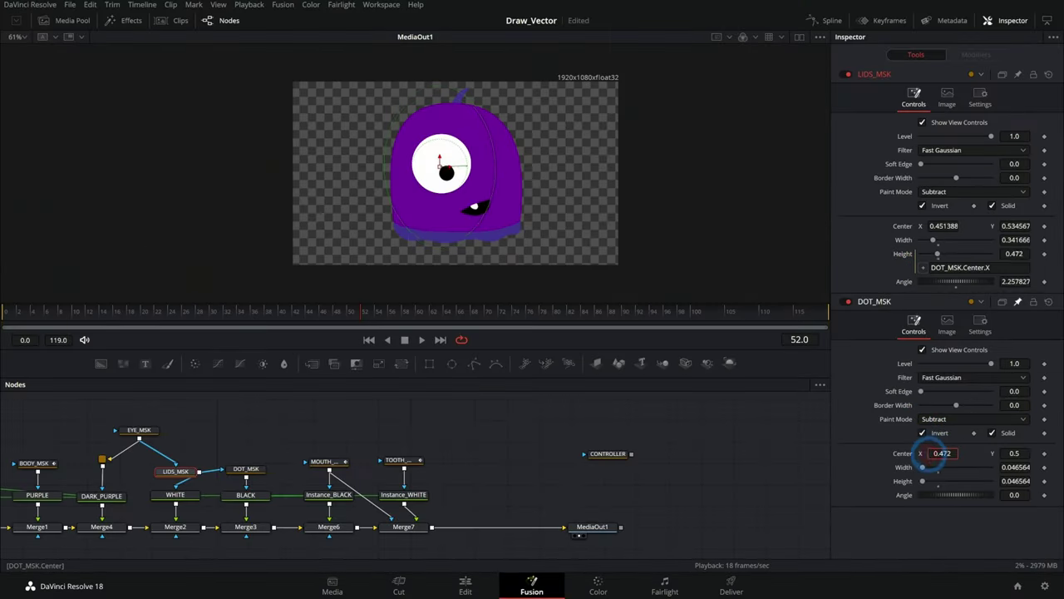
pyautogui.moveTo(838, 456); pyautogui.dragTo(915, 441)
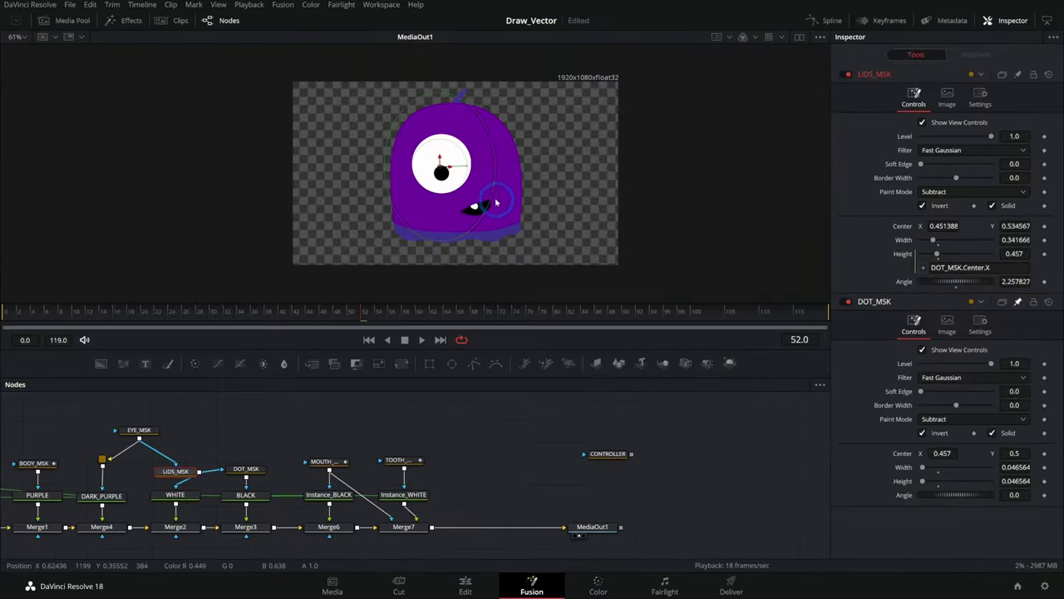
pyautogui.click(1011, 267)
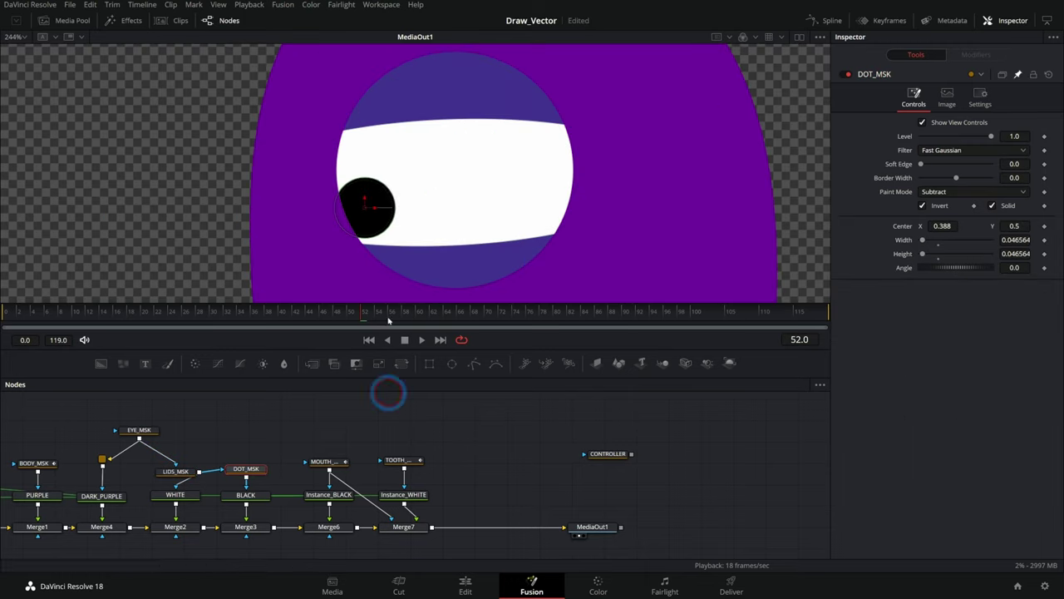
# Slide the DOT_MSK pupil horizontally near the eye's edge in the viewer, leaving its Center X at about 0.39.
pyautogui.moveTo(357, 210)
pyautogui.mouseDown()
pyautogui.moveTo(532, 213)
pyautogui.moveTo(351, 226)
pyautogui.moveTo(592, 204)
pyautogui.moveTo(353, 223)
pyautogui.moveTo(559, 219)
pyautogui.moveTo(346, 220)
pyautogui.moveTo(594, 214)
pyautogui.moveTo(355, 225)
pyautogui.mouseUp()
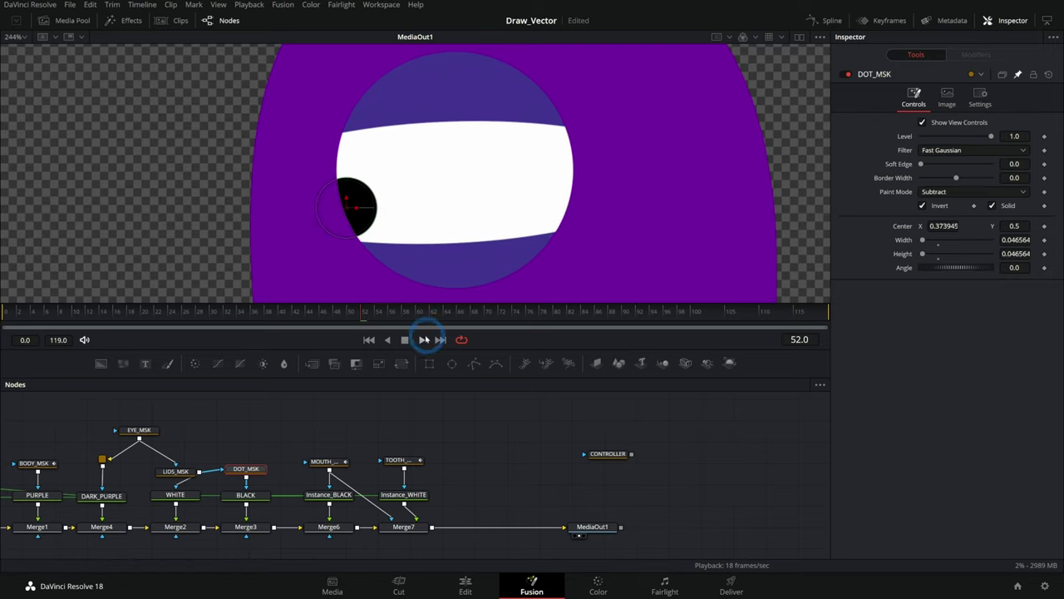
pyautogui.moveTo(357, 210)
pyautogui.mouseDown()
pyautogui.moveTo(479, 208)
pyautogui.moveTo(377, 206)
pyautogui.mouseUp()
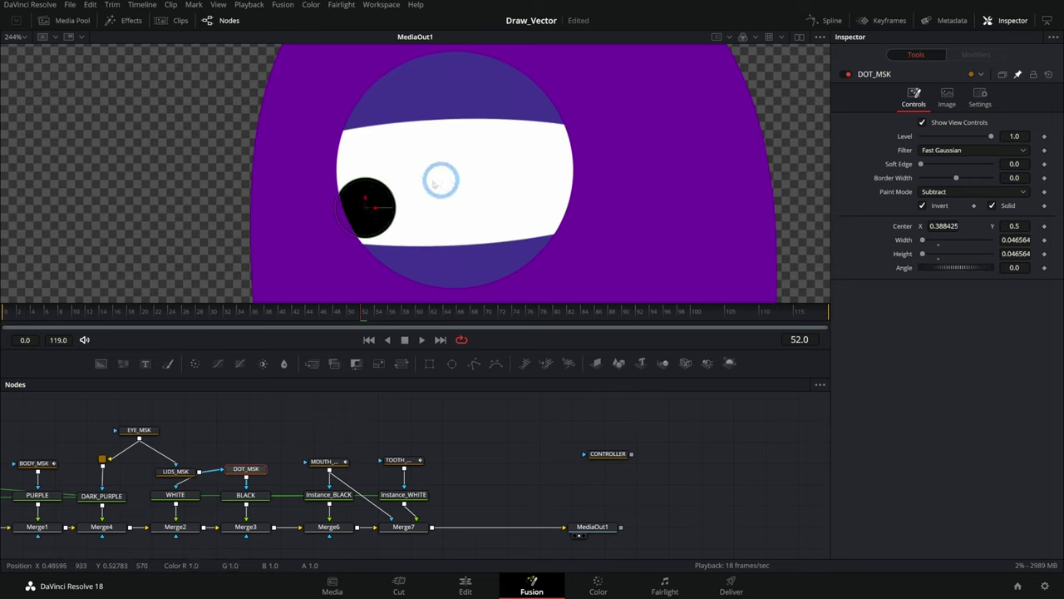
pyautogui.moveTo(376, 209)
pyautogui.mouseDown()
pyautogui.moveTo(541, 207)
pyautogui.moveTo(377, 213)
pyautogui.mouseUp()
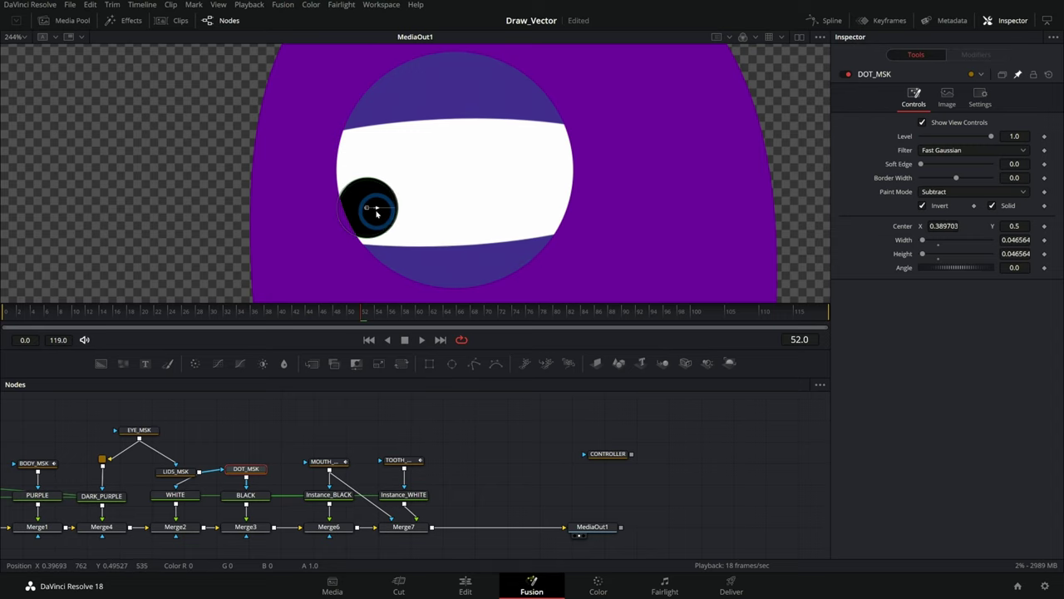
# Pin the CONTROLLER ellipse's controls and link LIDS_MSK's Height to it with the expression CONTROLLER.Center.Y.
pyautogui.click(605, 453)
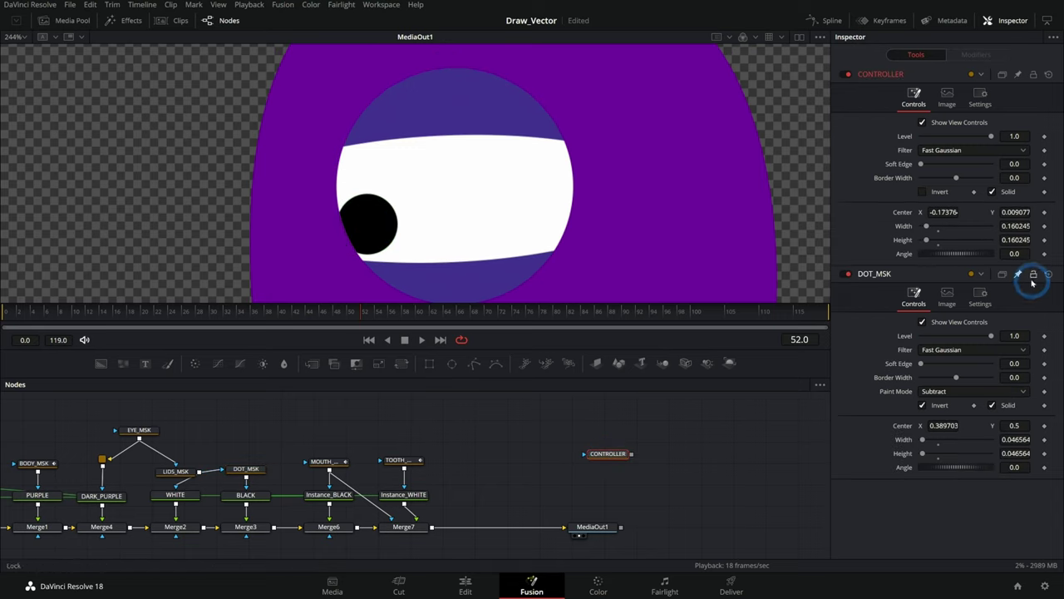
pyautogui.click(1019, 75)
pyautogui.moveTo(923, 268); pyautogui.dragTo(916, 422)
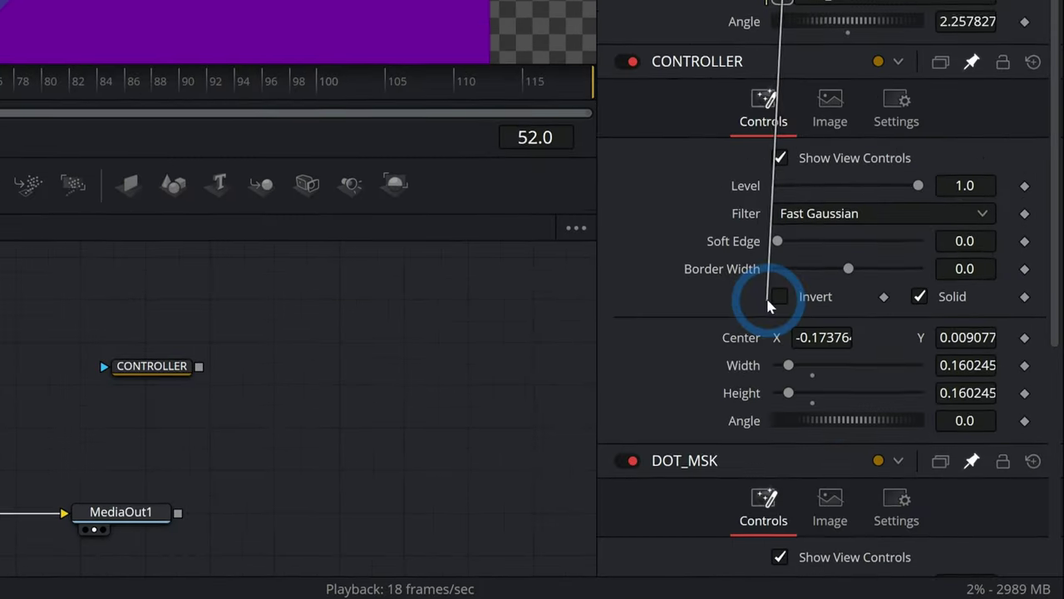
pyautogui.moveTo(770, 306); pyautogui.dragTo(753, 337)
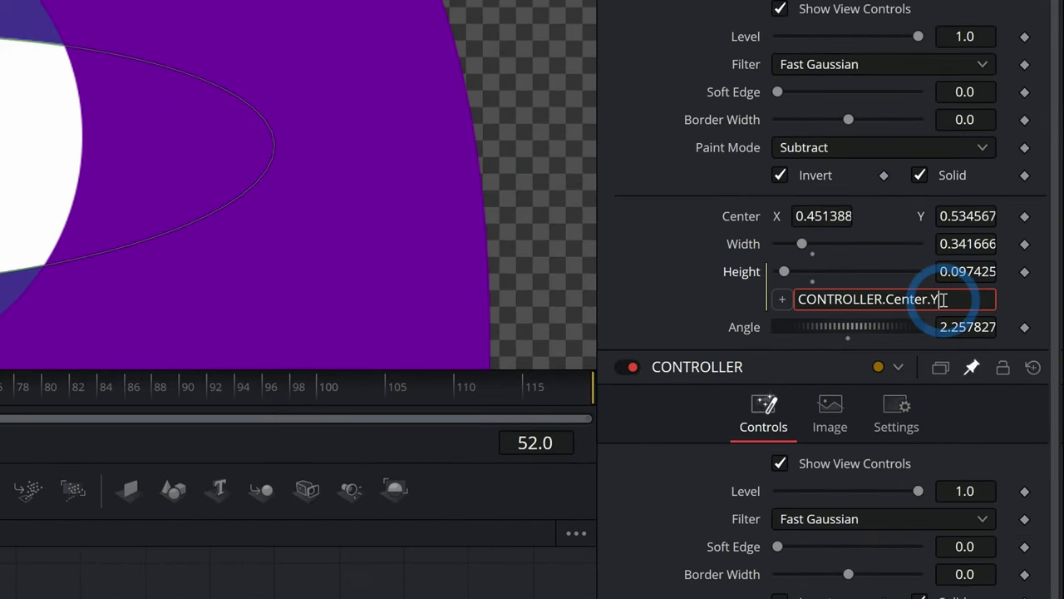
pyautogui.press('Tab')
# Move the CONTROLLER ellipse straight up beside the character to a Center Y of about 0.10.
pyautogui.click(612, 454)
pyautogui.moveTo(682, 238); pyautogui.dragTo(546, 180)
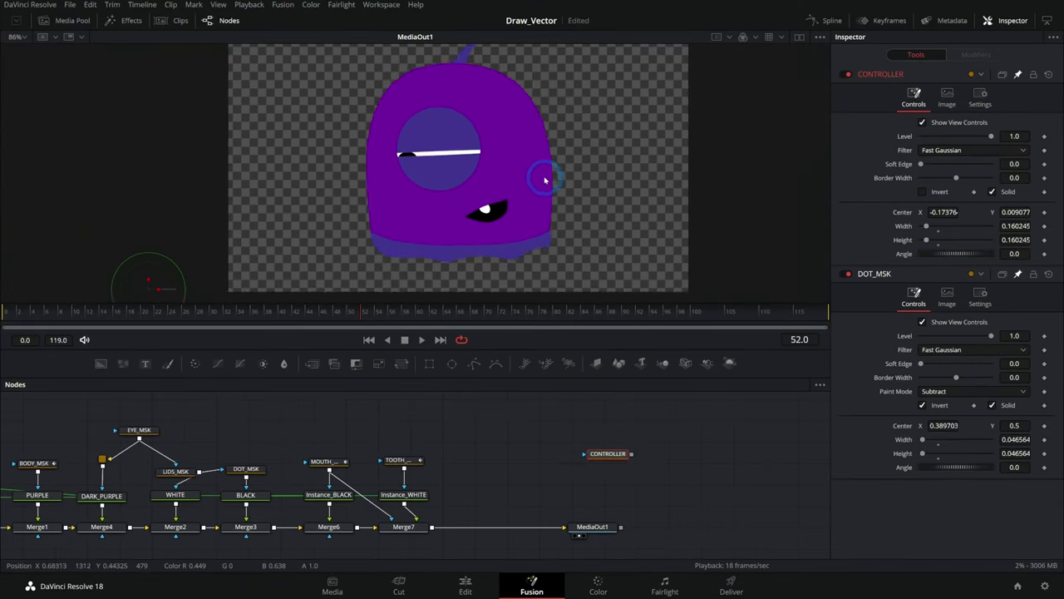
pyautogui.moveTo(149, 269)
pyautogui.mouseDown()
pyautogui.moveTo(167, 221)
pyautogui.moveTo(166, 275)
pyautogui.moveTo(171, 228)
pyautogui.moveTo(174, 268)
pyautogui.moveTo(154, 276)
pyautogui.moveTo(150, 250)
pyautogui.mouseUp()
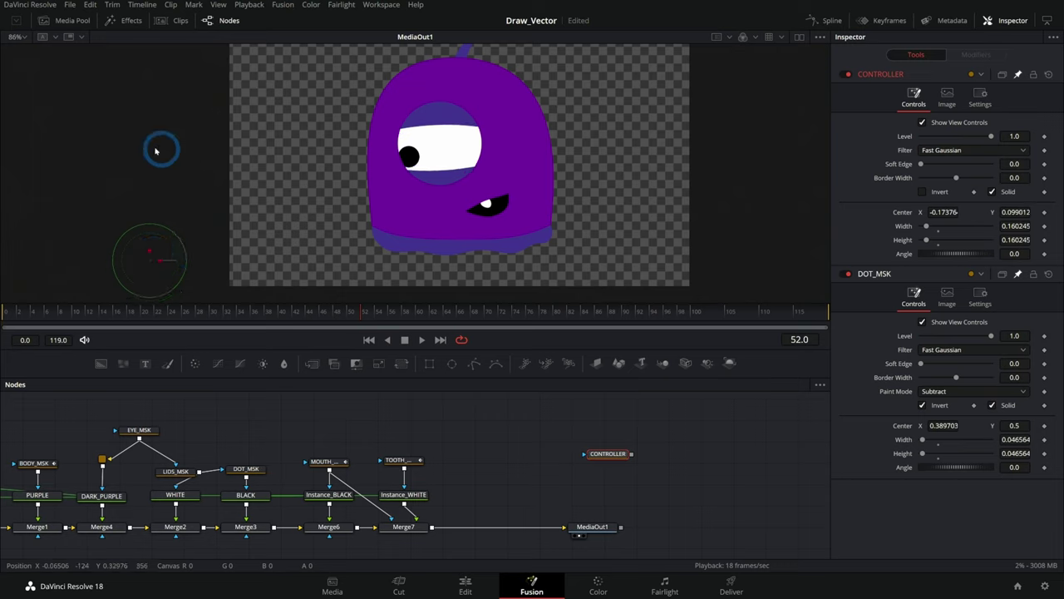